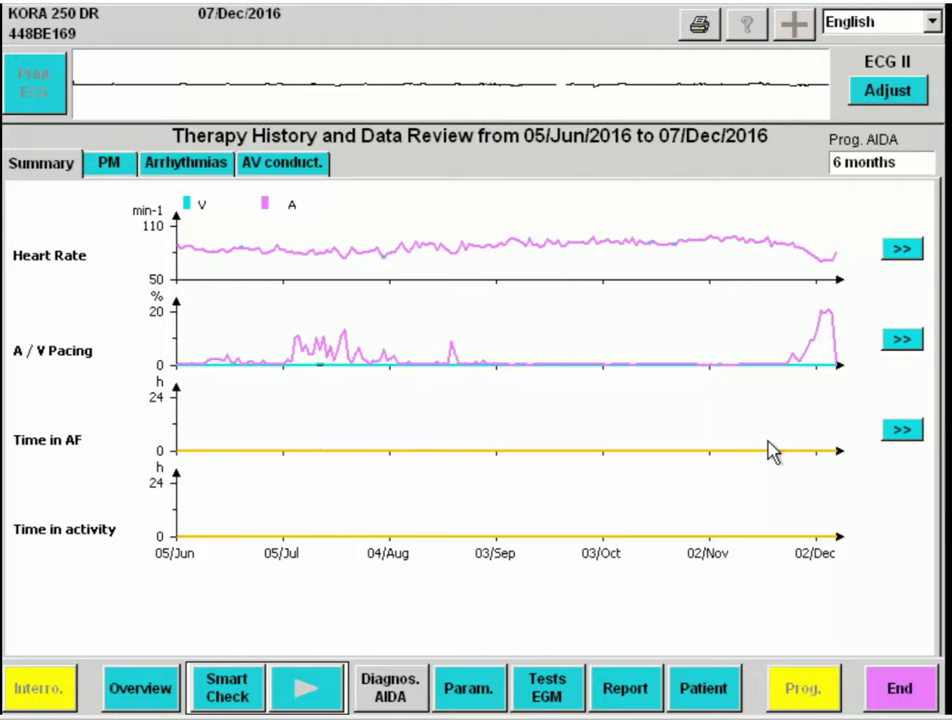
Open the PM review of the 05/Jun/2016 to 07/Dec/2016 follow-up data
{"action": "left_click", "coordinate": [108, 164]}
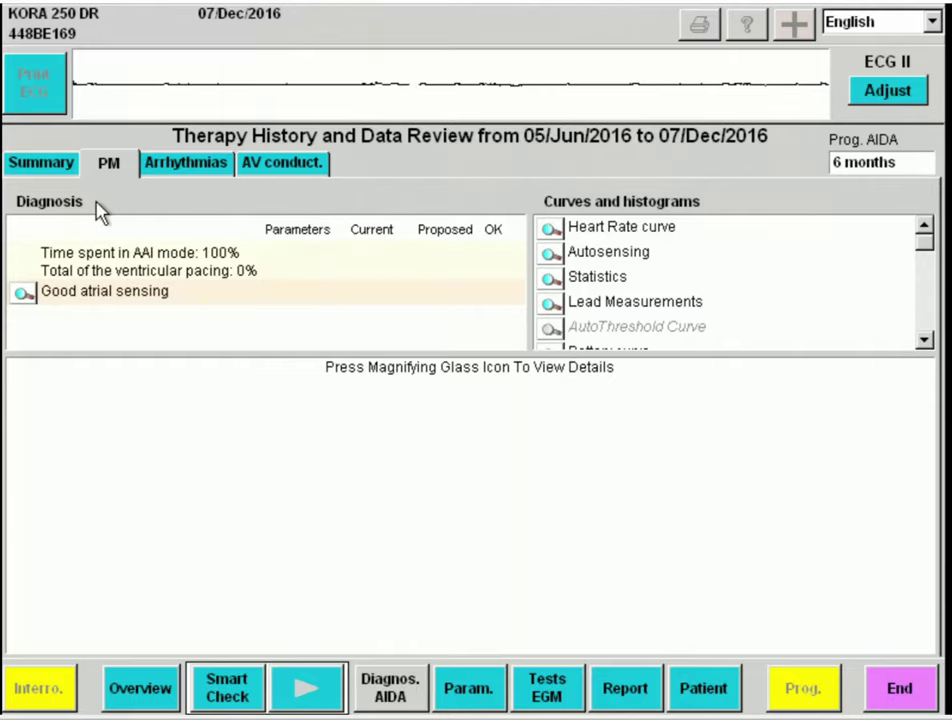
Review the 24-hour heart rate curve over several days, then show the sinus P and mode-switch autosensing histograms
{"action": "left_click", "coordinate": [558, 230]}
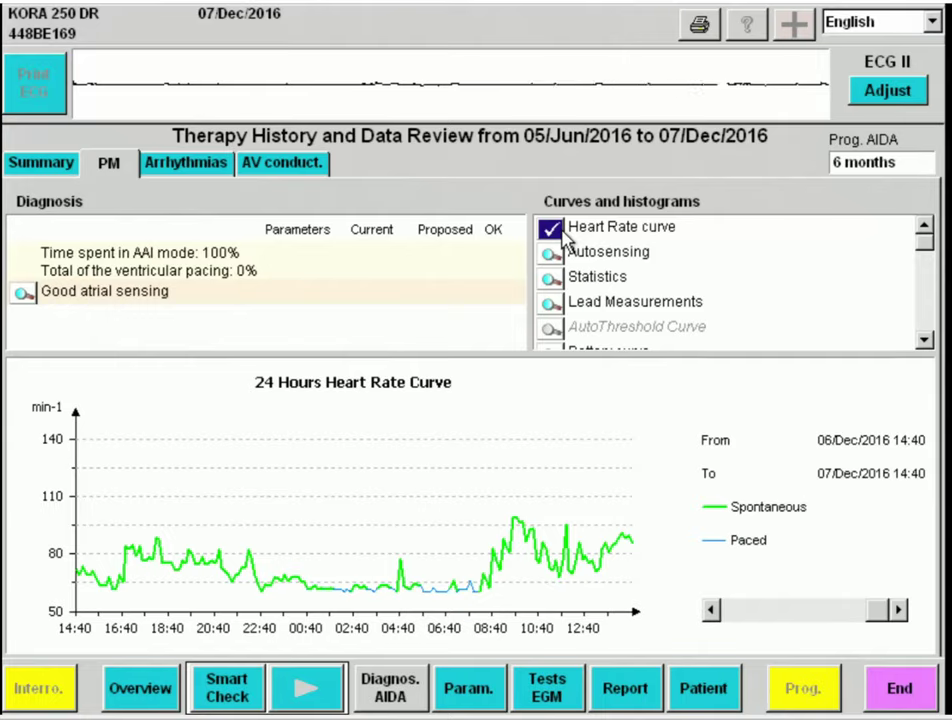
{"action": "left_click", "coordinate": [714, 612]}
{"action": "left_click", "coordinate": [712, 610]}
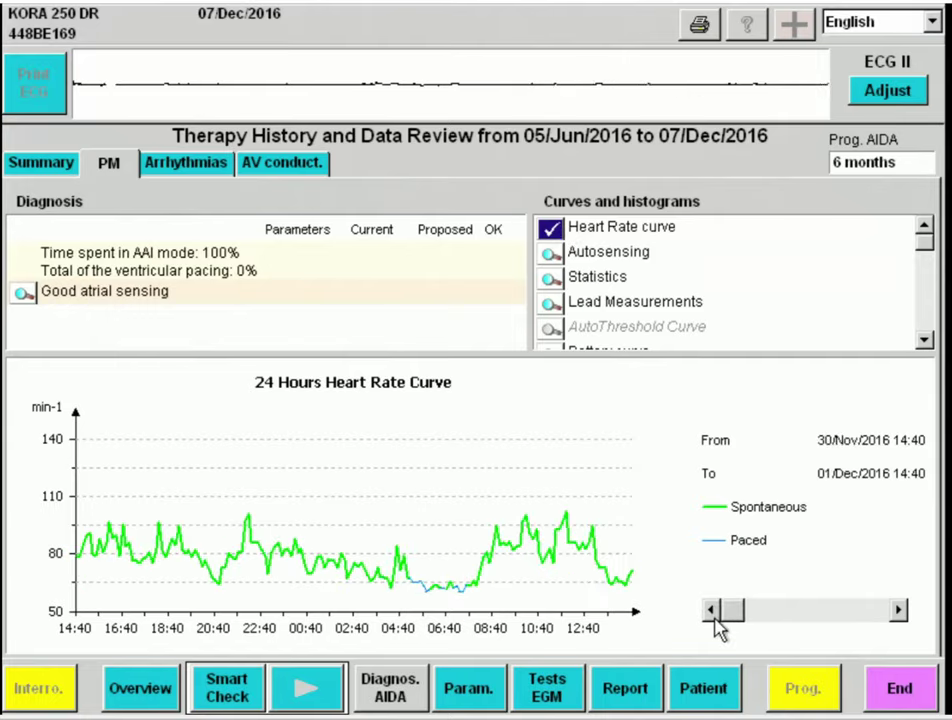
{"action": "left_click", "coordinate": [870, 610]}
{"action": "left_click", "coordinate": [903, 611]}
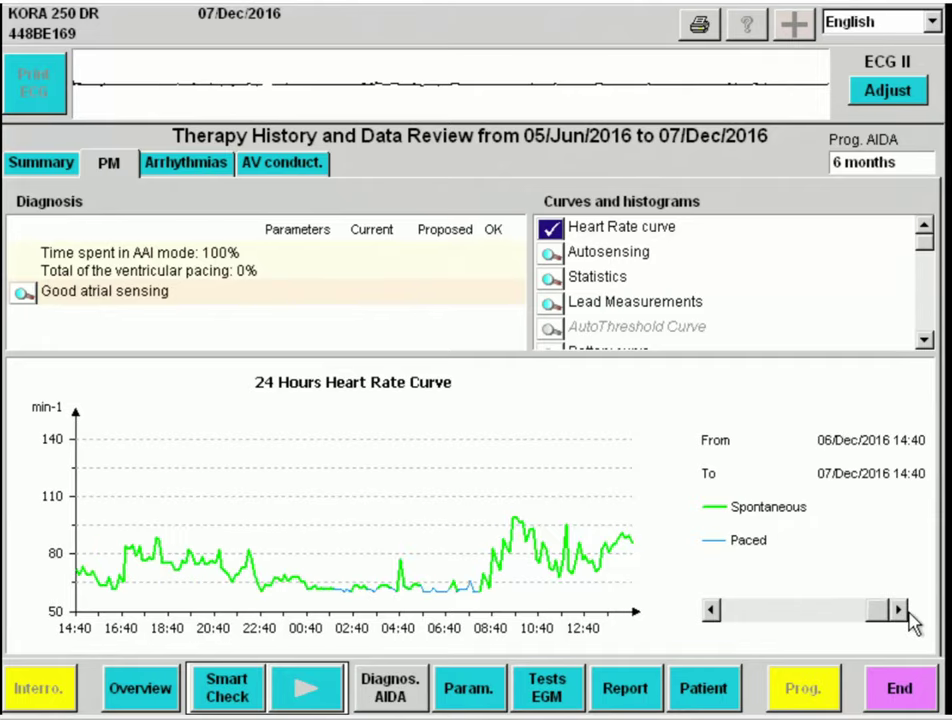
{"action": "left_click", "coordinate": [867, 615]}
{"action": "left_click_drag", "start_coordinate": [870, 625], "coordinate": [745, 627]}
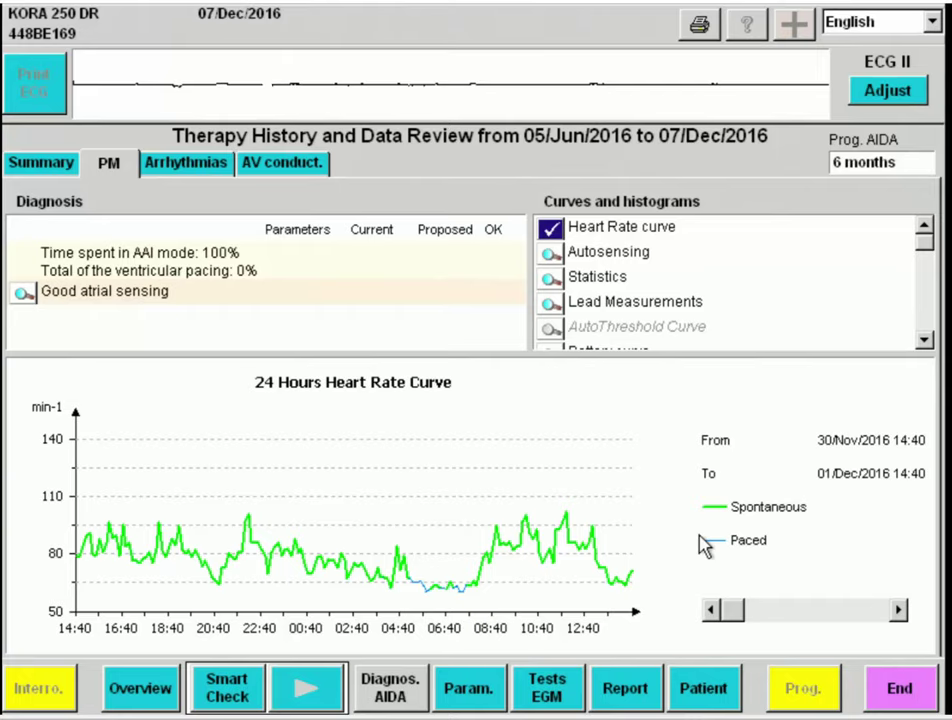
{"action": "left_click", "coordinate": [553, 257]}
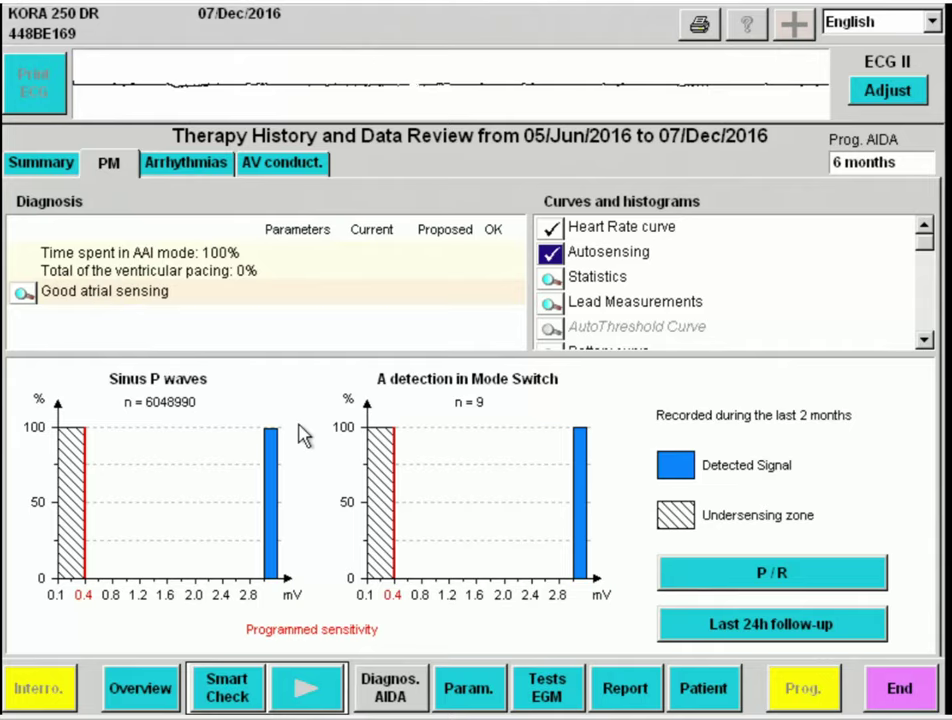
Show the R-wave/PVC histograms, then the statistics with 99% As-Vs cycles and 99.7% AAI
{"action": "left_click", "coordinate": [796, 588]}
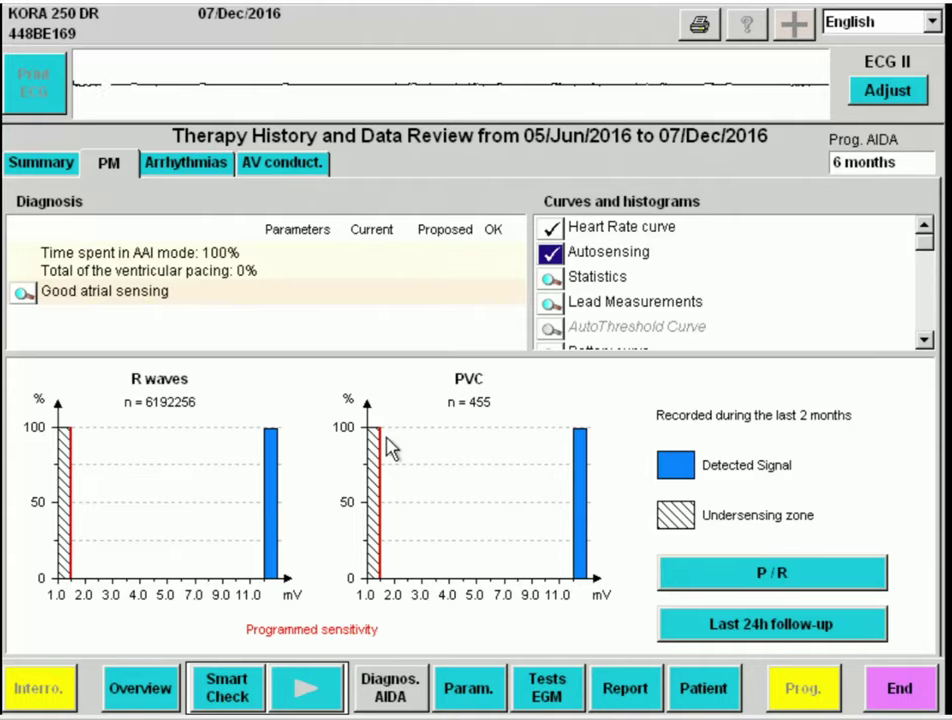
{"action": "left_click", "coordinate": [551, 280]}
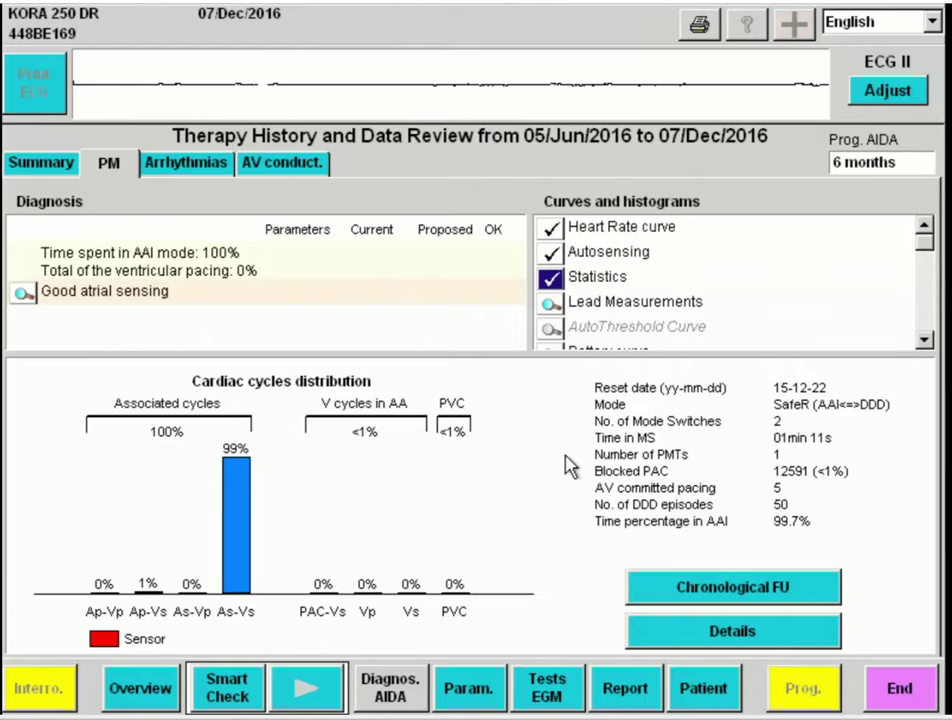
Read the statistics details down to the noise cycle counts, then show the ventricular lead trends
{"action": "left_click", "coordinate": [759, 637]}
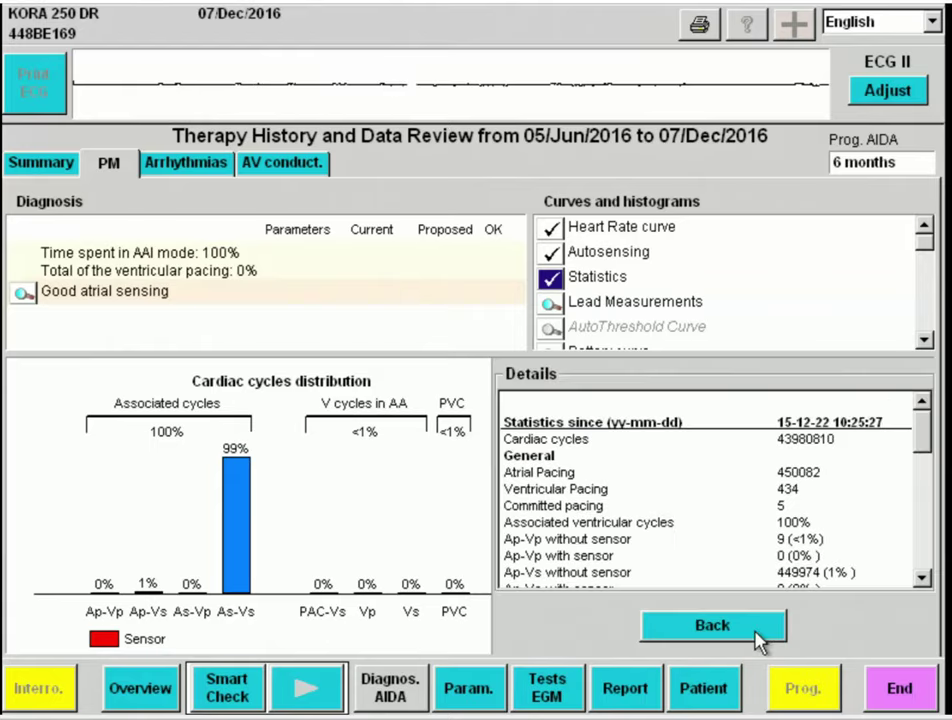
{"action": "left_click_drag", "start_coordinate": [921, 422], "coordinate": [929, 576]}
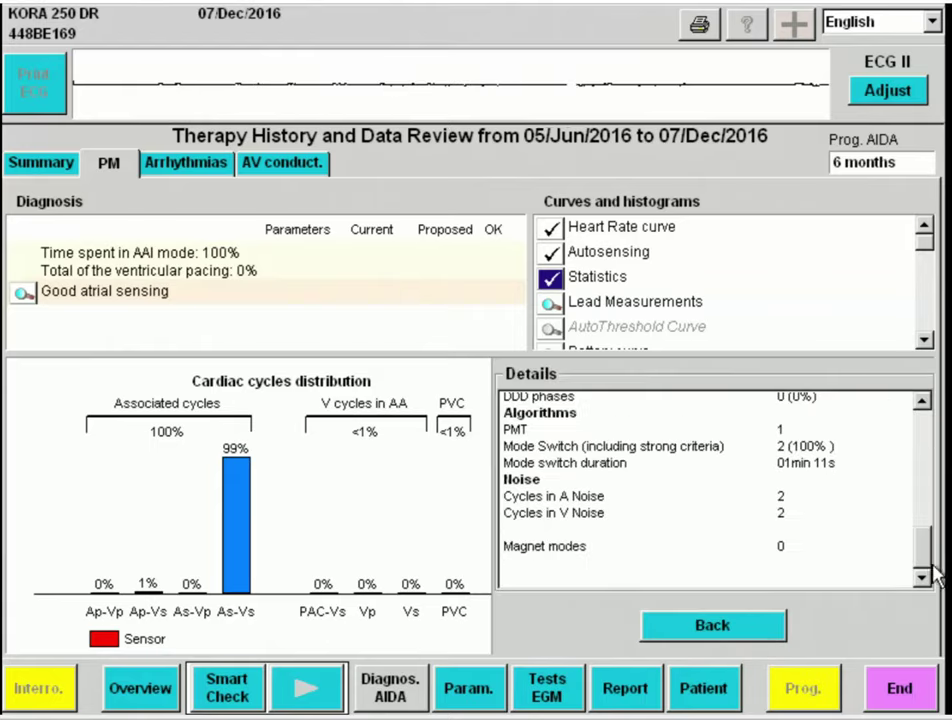
{"action": "left_click_drag", "start_coordinate": [541, 480], "coordinate": [792, 528]}
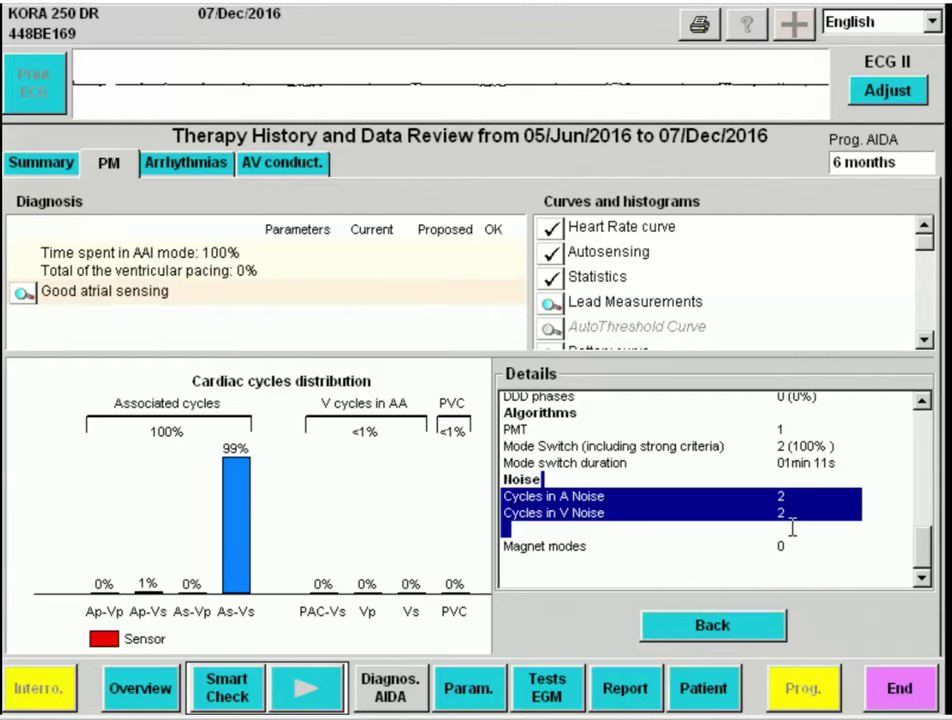
{"action": "left_click", "coordinate": [715, 632]}
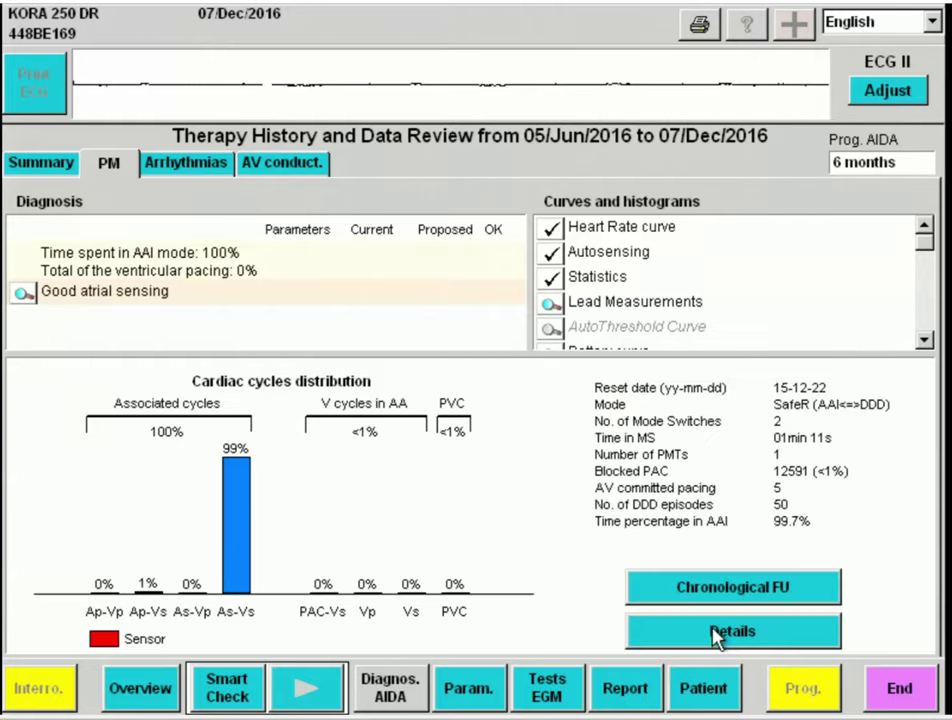
{"action": "left_click", "coordinate": [551, 304]}
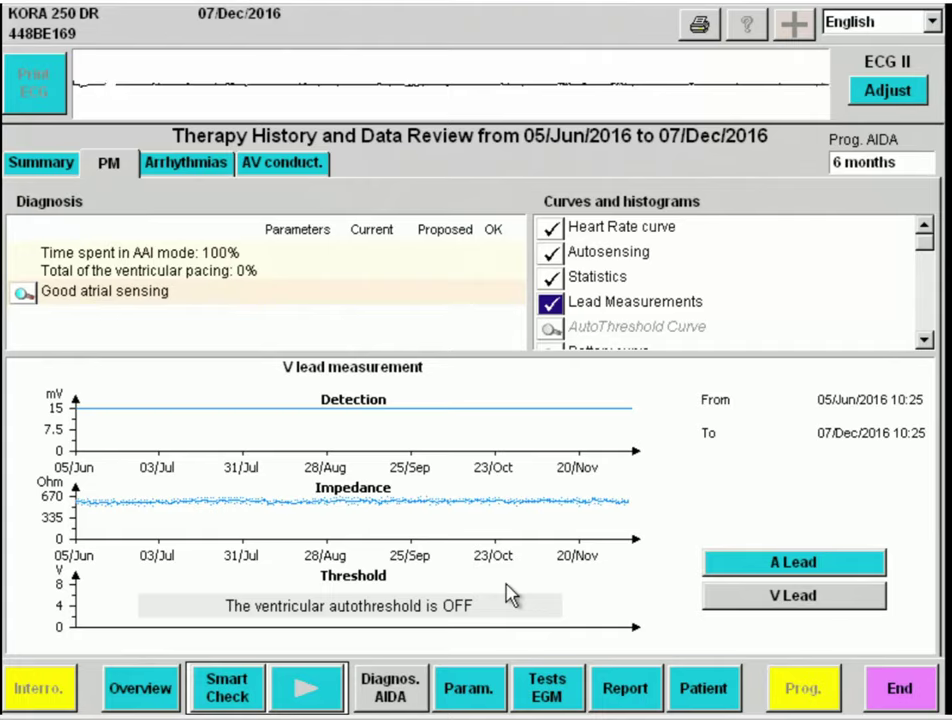
Switch to the atrial lead trends (about 6 mV, 500 Ohm) and bring the Battery curve into view
{"action": "left_click", "coordinate": [820, 566]}
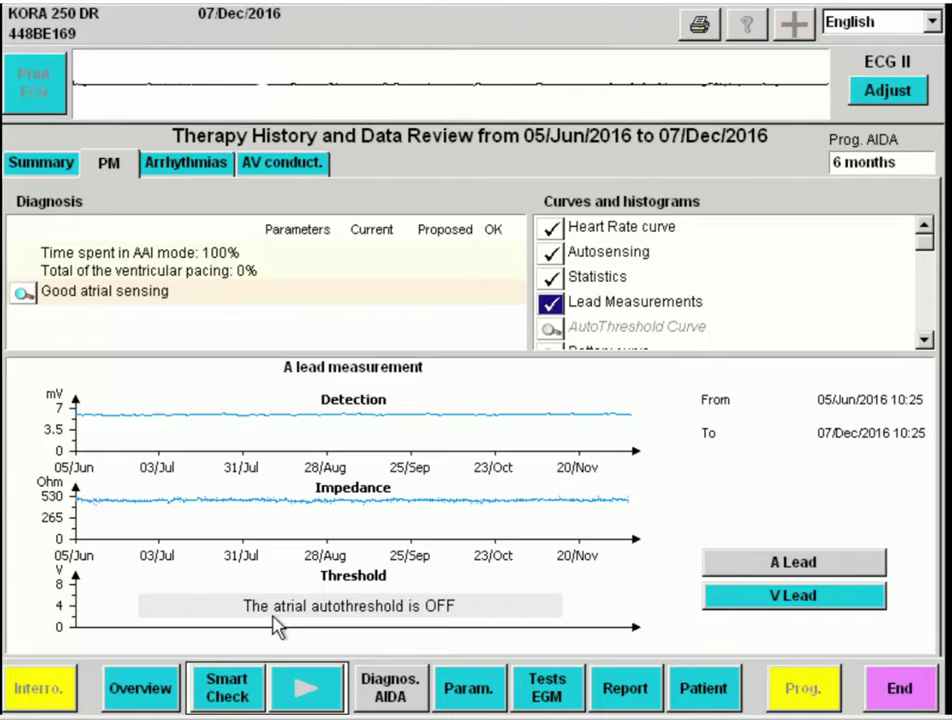
{"action": "left_click", "coordinate": [748, 325]}
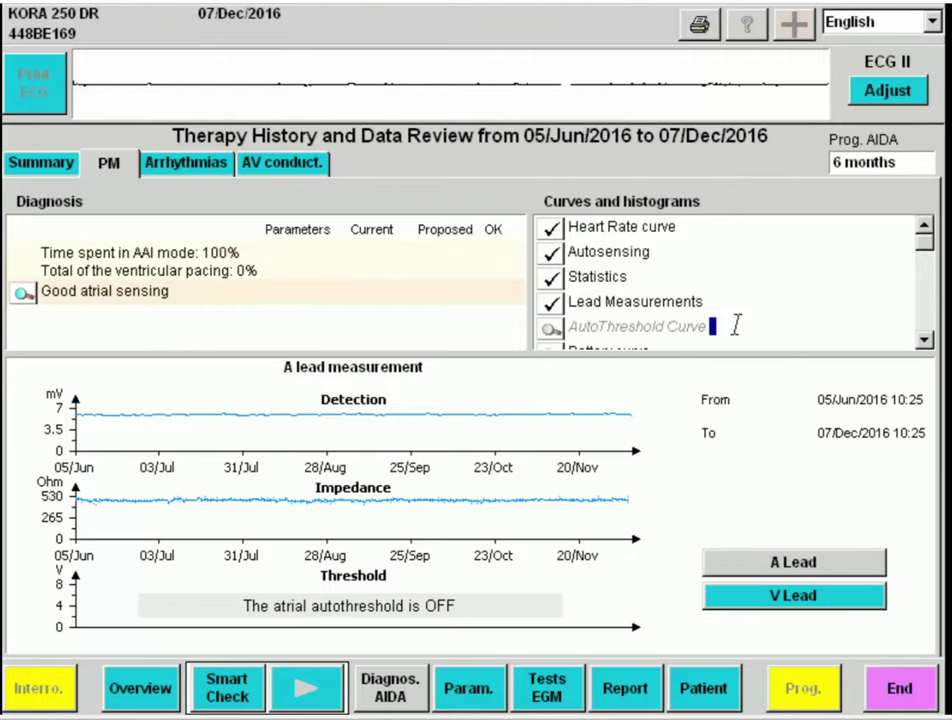
{"action": "left_click", "coordinate": [925, 341]}
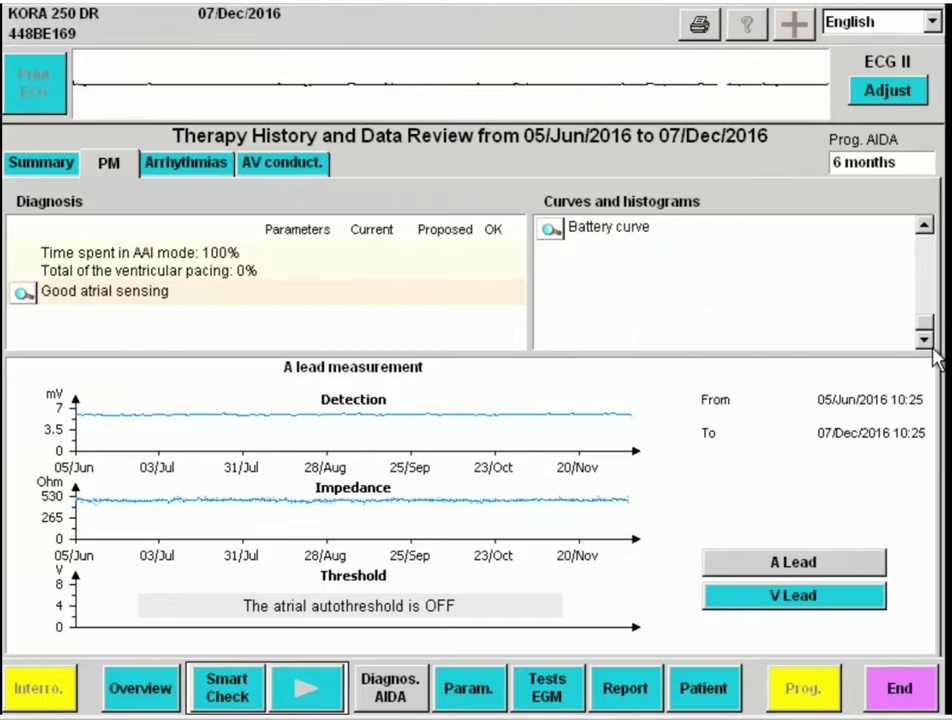
Check the battery curve, then open the Arrhythmias review with the 16/Jul/2016 Mode Switch EGM
{"action": "left_click", "coordinate": [551, 230]}
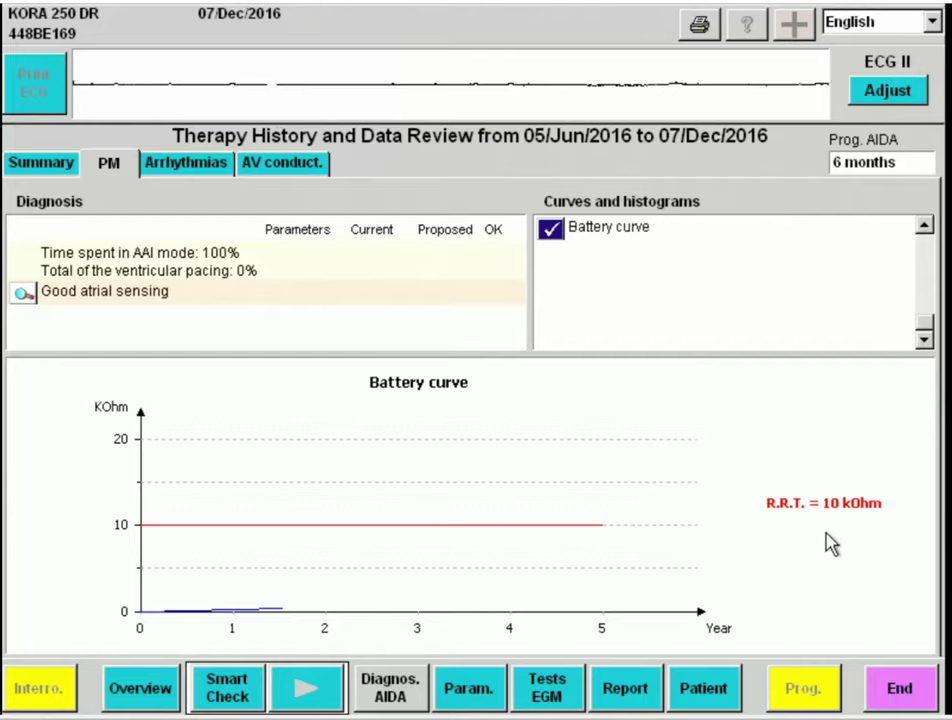
{"action": "left_click", "coordinate": [192, 170]}
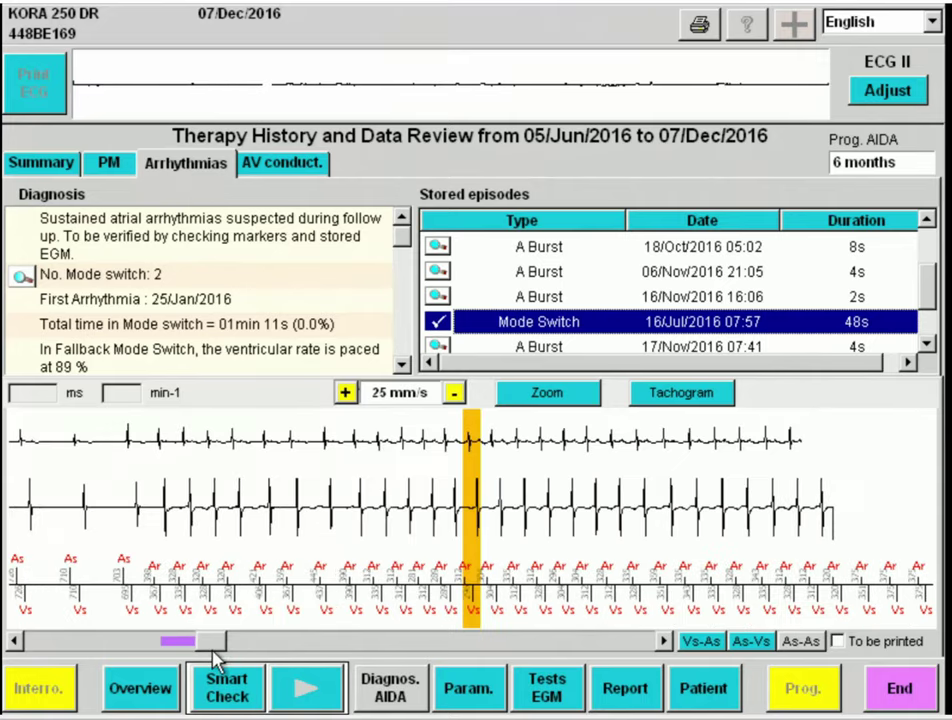
Enlarge the Mode Switch EGM and measure dT from onset to the fast atrial beats
{"action": "left_click", "coordinate": [573, 394]}
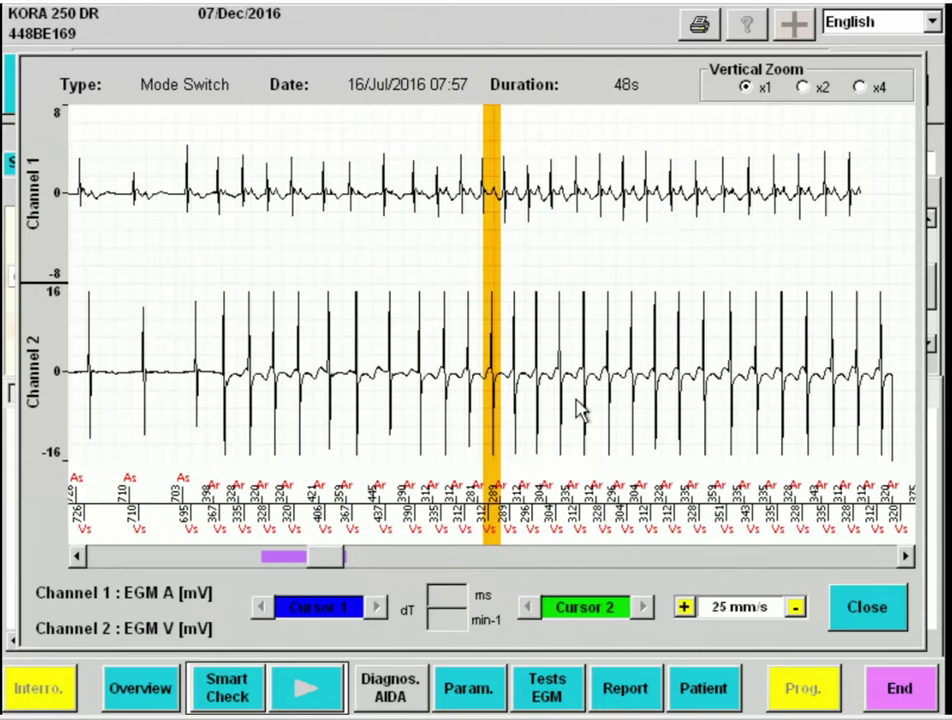
{"action": "left_click", "coordinate": [128, 490]}
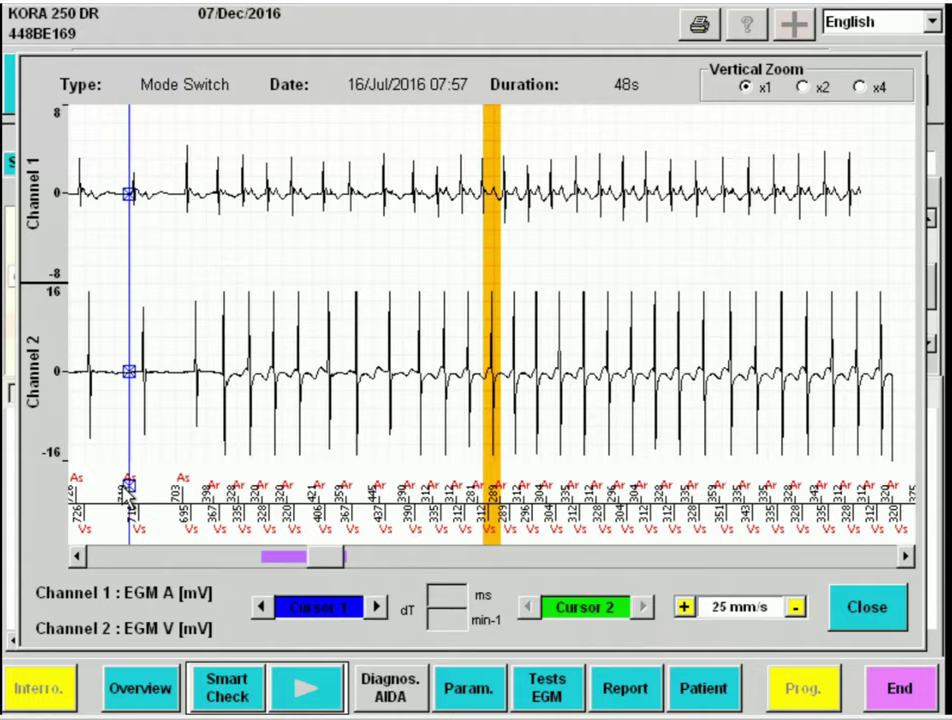
{"action": "left_click", "coordinate": [594, 606]}
{"action": "left_click", "coordinate": [139, 536]}
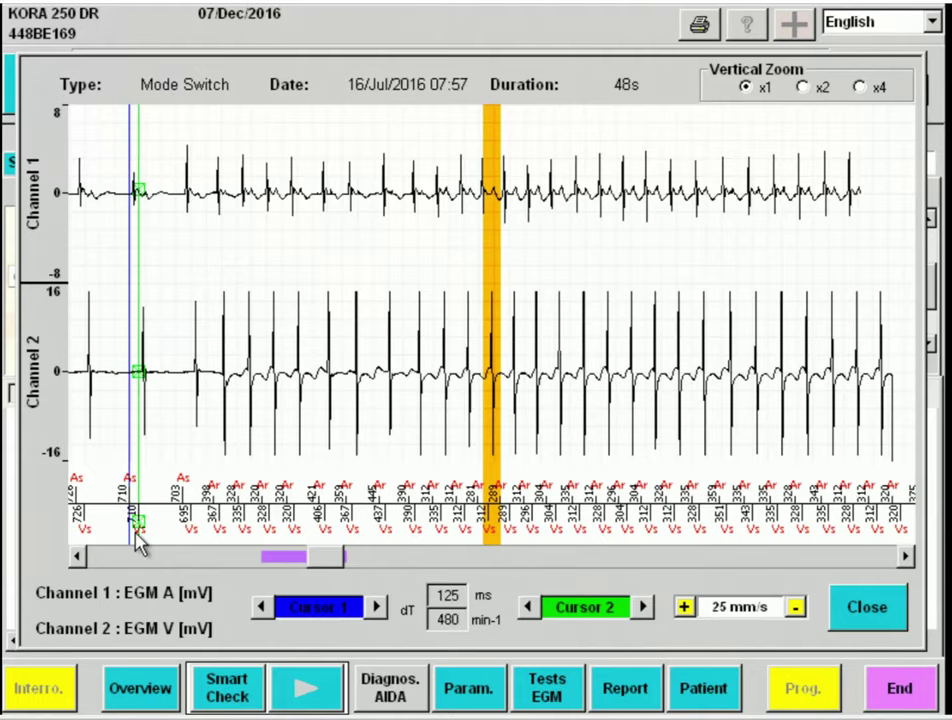
{"action": "left_click_drag", "start_coordinate": [138, 538], "coordinate": [212, 223]}
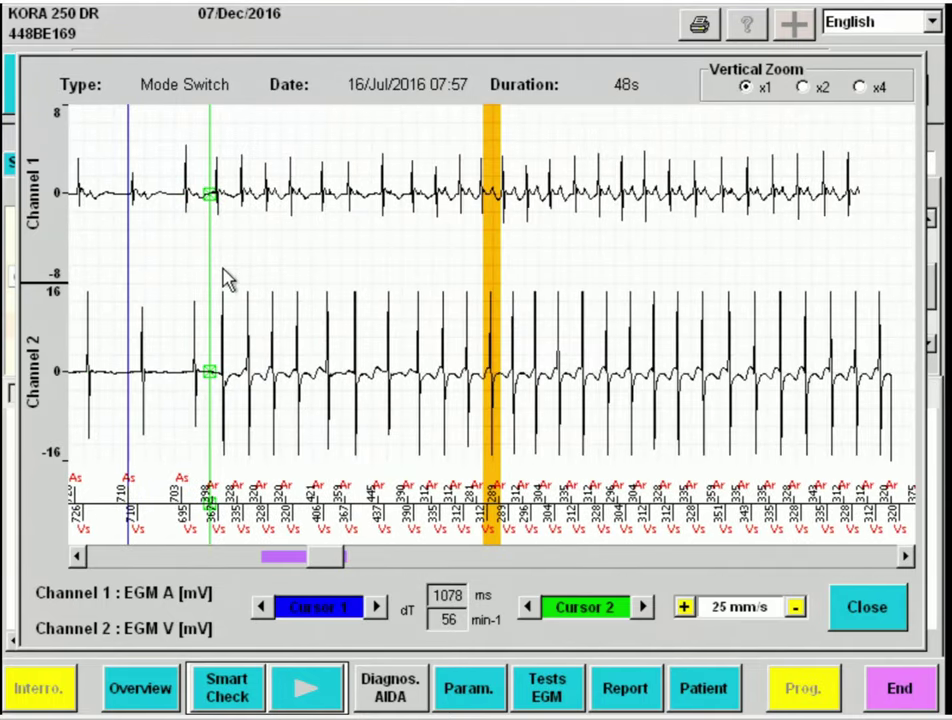
{"action": "left_click", "coordinate": [735, 170]}
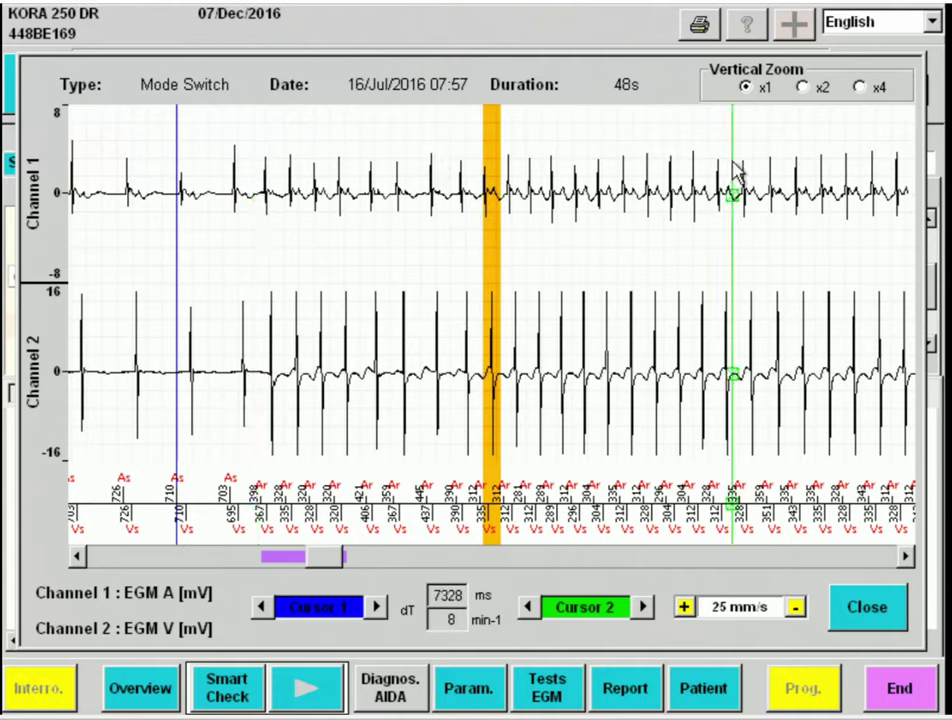
{"action": "left_click", "coordinate": [282, 338]}
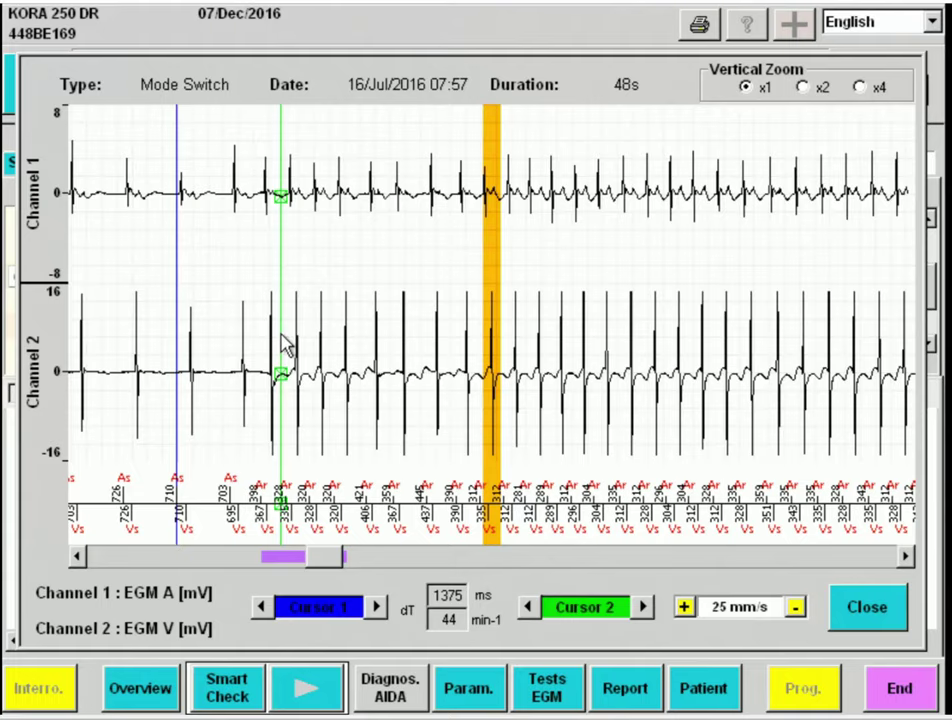
Move later in the tracing and set Cursor 1 on the first paced beat
{"action": "left_click", "coordinate": [908, 557]}
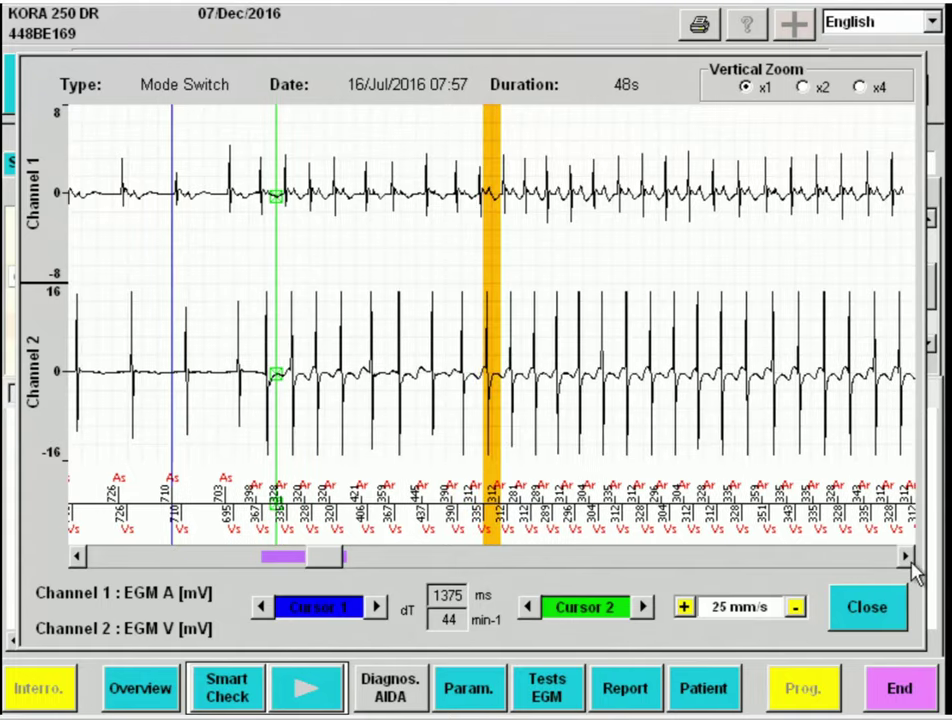
{"action": "left_click", "coordinate": [908, 557]}
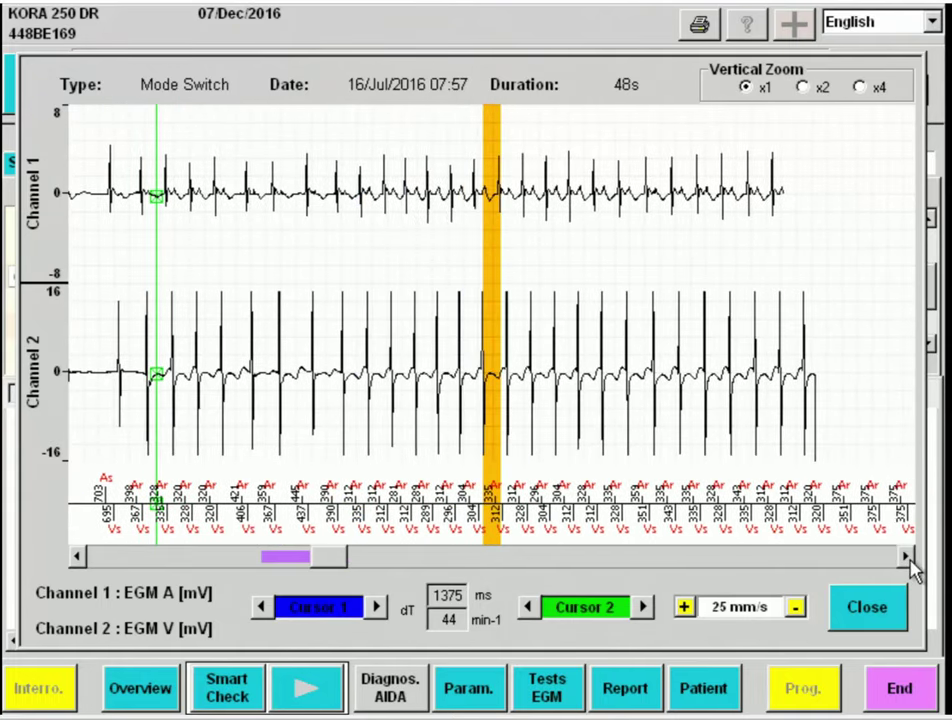
{"action": "left_click", "coordinate": [372, 561]}
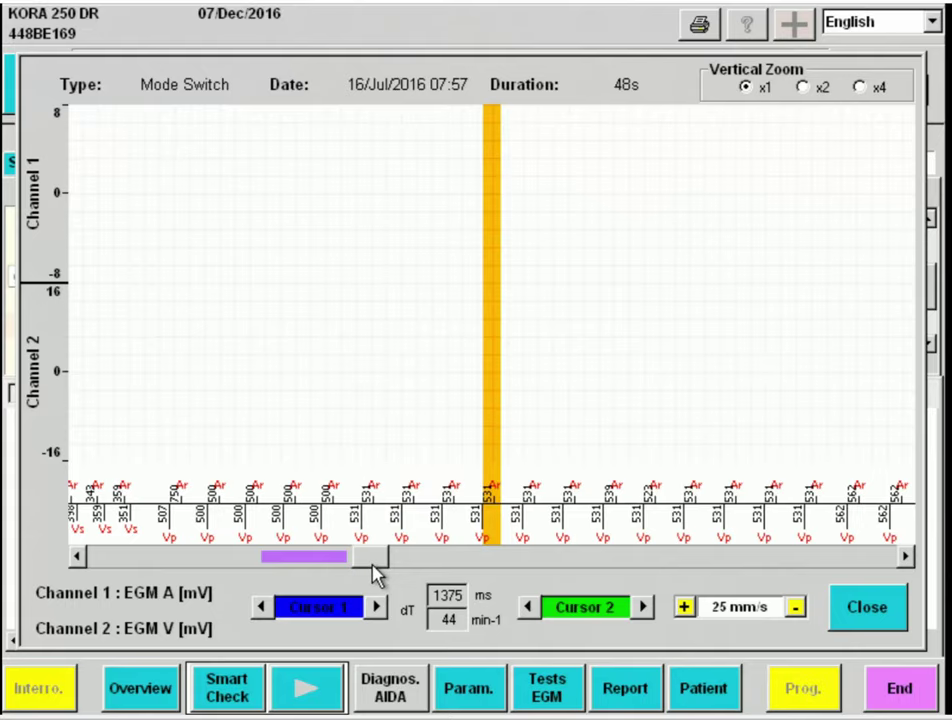
{"action": "left_click_drag", "start_coordinate": [372, 572], "coordinate": [240, 545]}
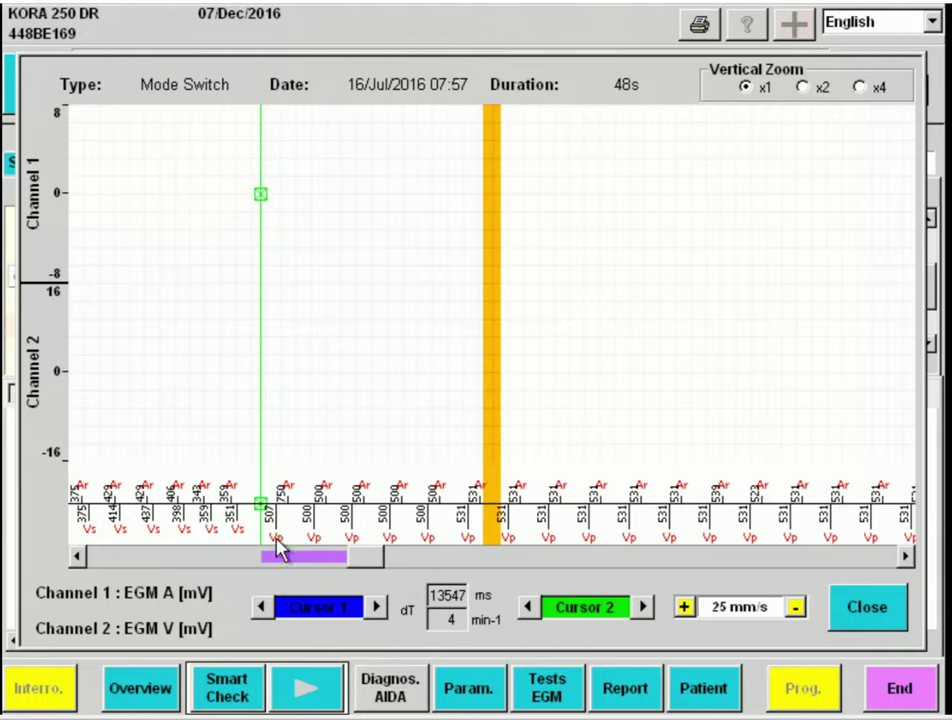
{"action": "left_click", "coordinate": [276, 540]}
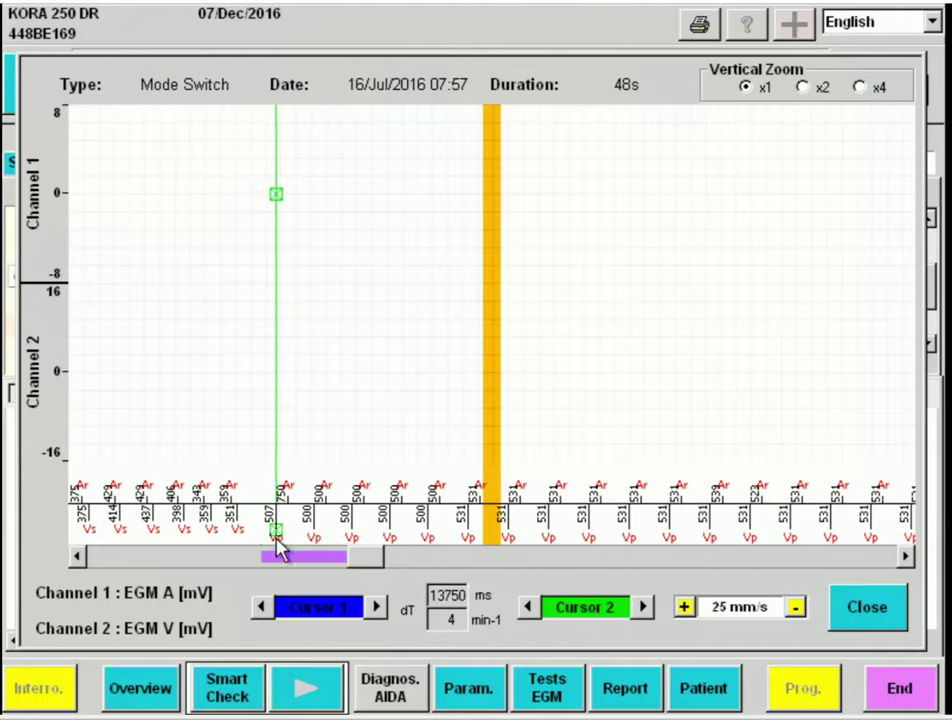
{"action": "left_click_drag", "start_coordinate": [277, 540], "coordinate": [289, 505]}
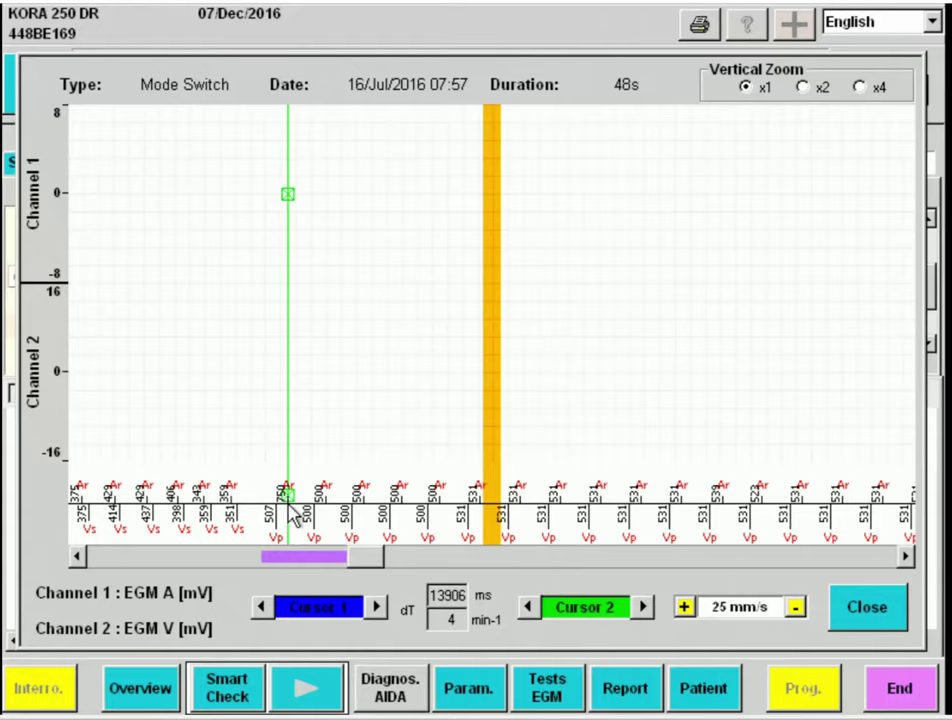
Place Cursor 2 just after the mode-switch end, then close the enlarged tracing
{"action": "left_click", "coordinate": [405, 560]}
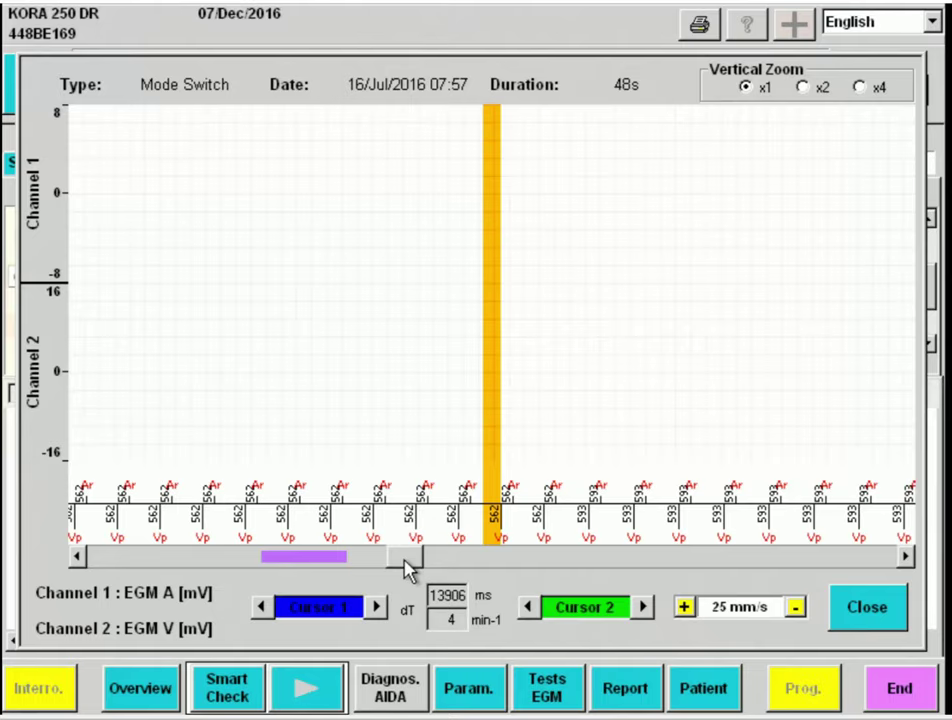
{"action": "left_click_drag", "start_coordinate": [405, 565], "coordinate": [424, 573]}
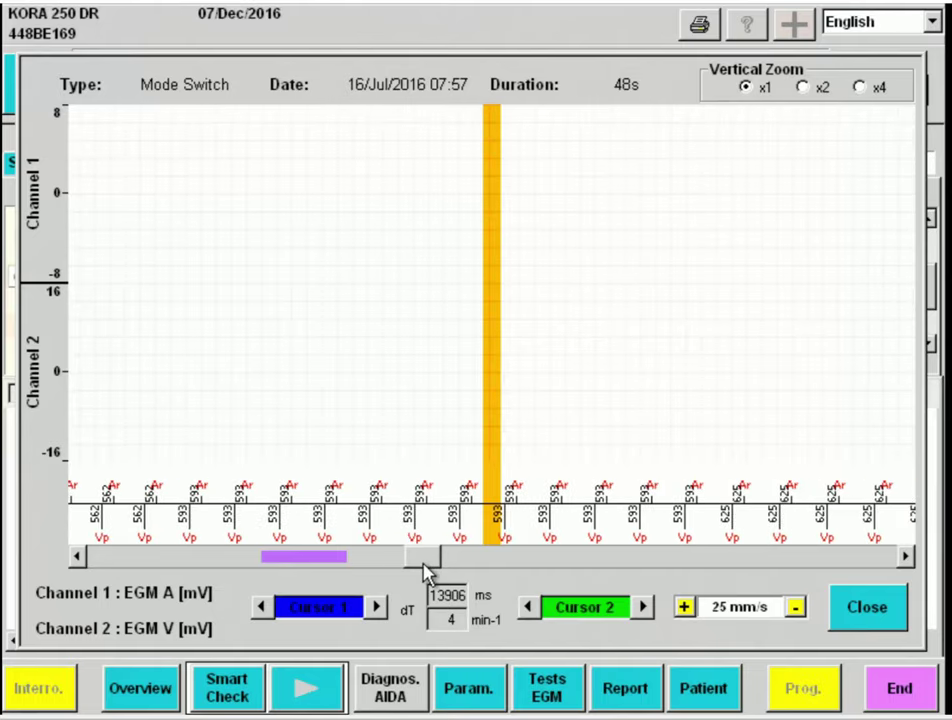
{"action": "left_click_drag", "start_coordinate": [424, 573], "coordinate": [474, 572]}
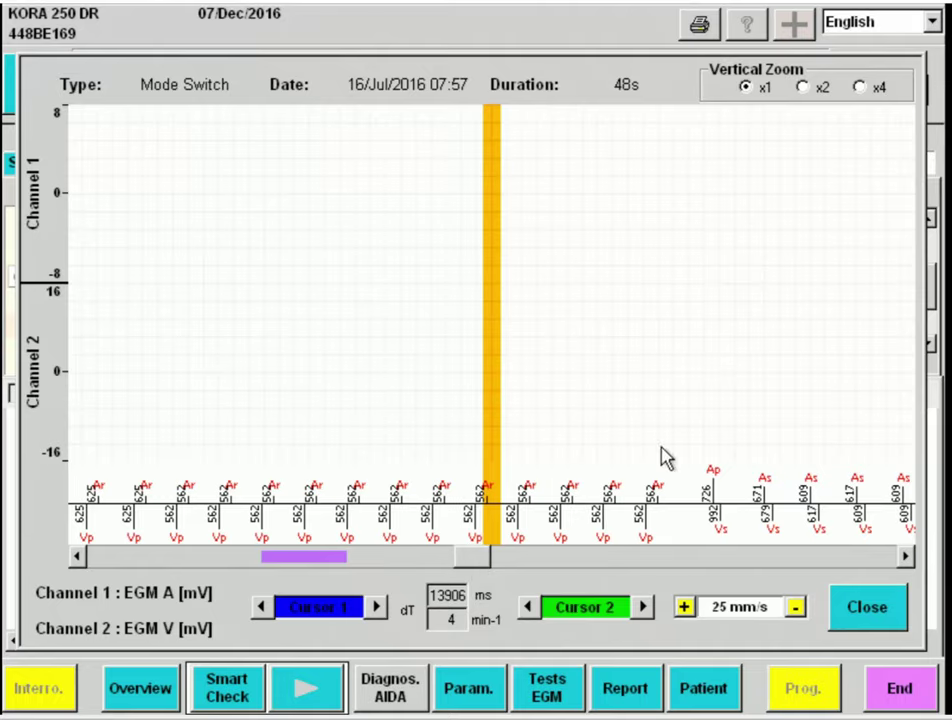
{"action": "left_click_drag", "start_coordinate": [632, 447], "coordinate": [363, 459]}
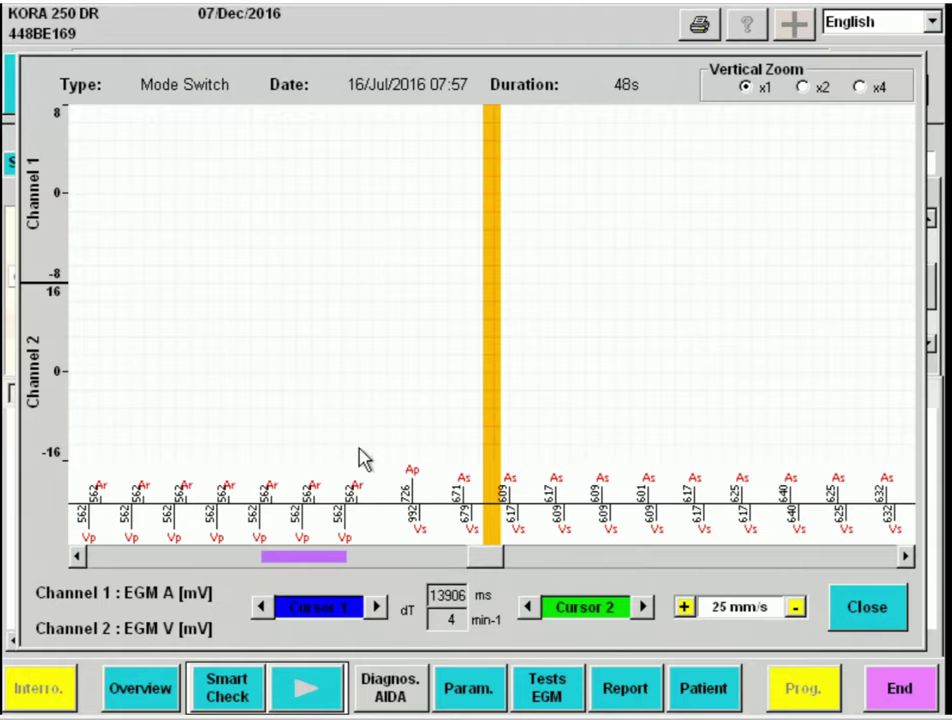
{"action": "left_click", "coordinate": [619, 443]}
{"action": "left_click", "coordinate": [851, 459]}
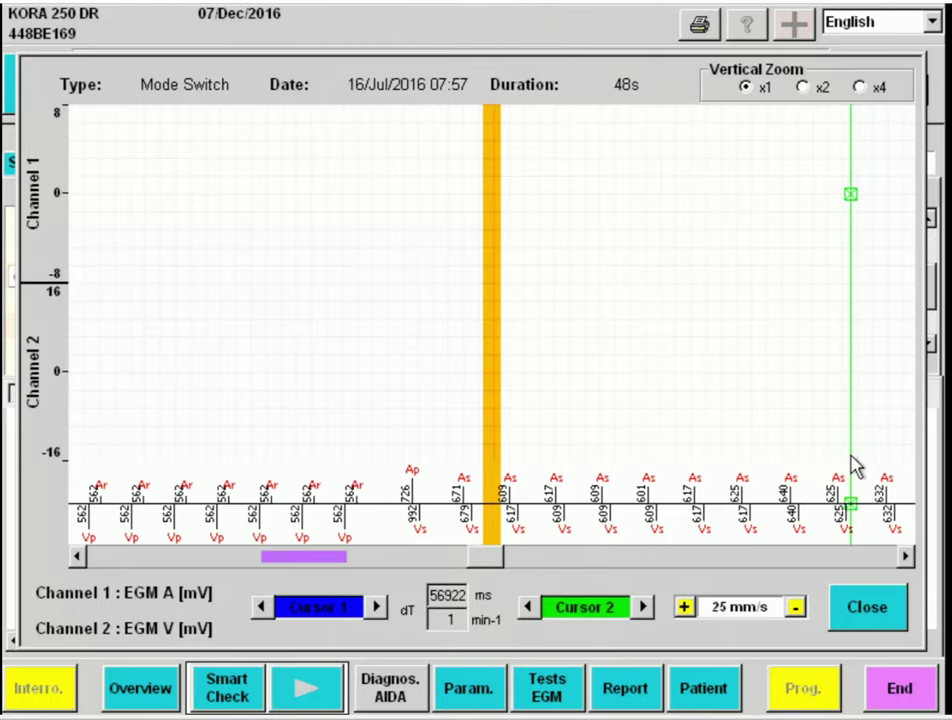
{"action": "left_click", "coordinate": [316, 506]}
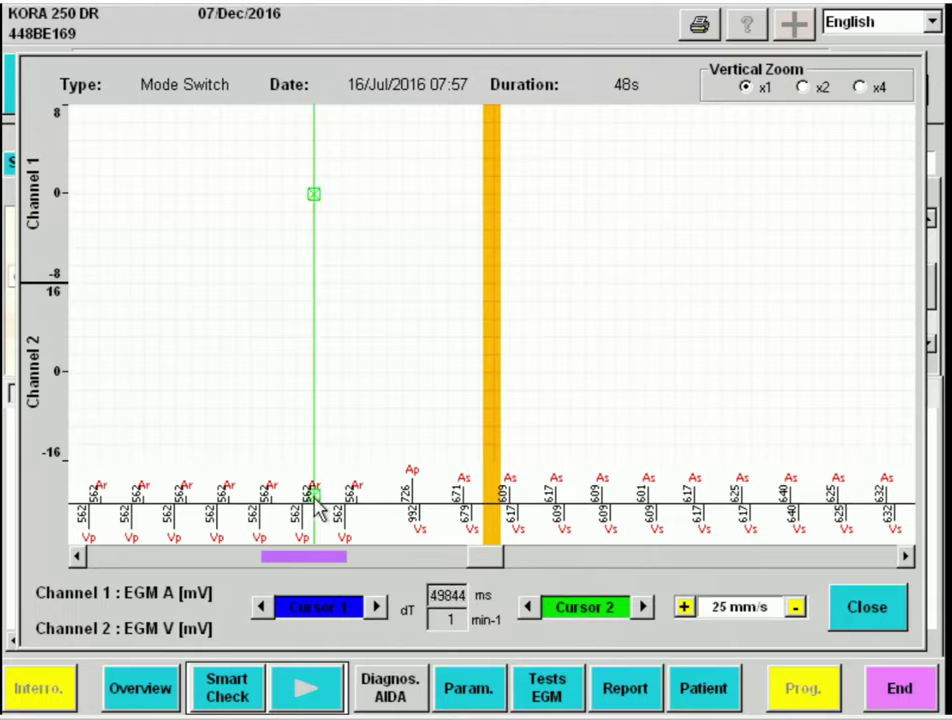
{"action": "left_click", "coordinate": [512, 505]}
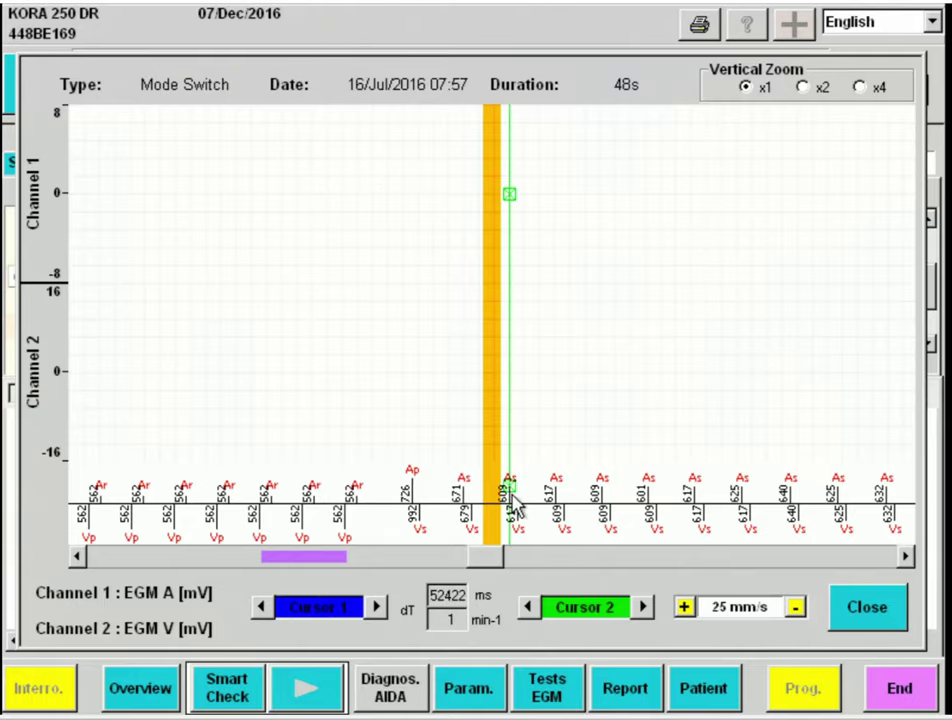
{"action": "left_click", "coordinate": [868, 608]}
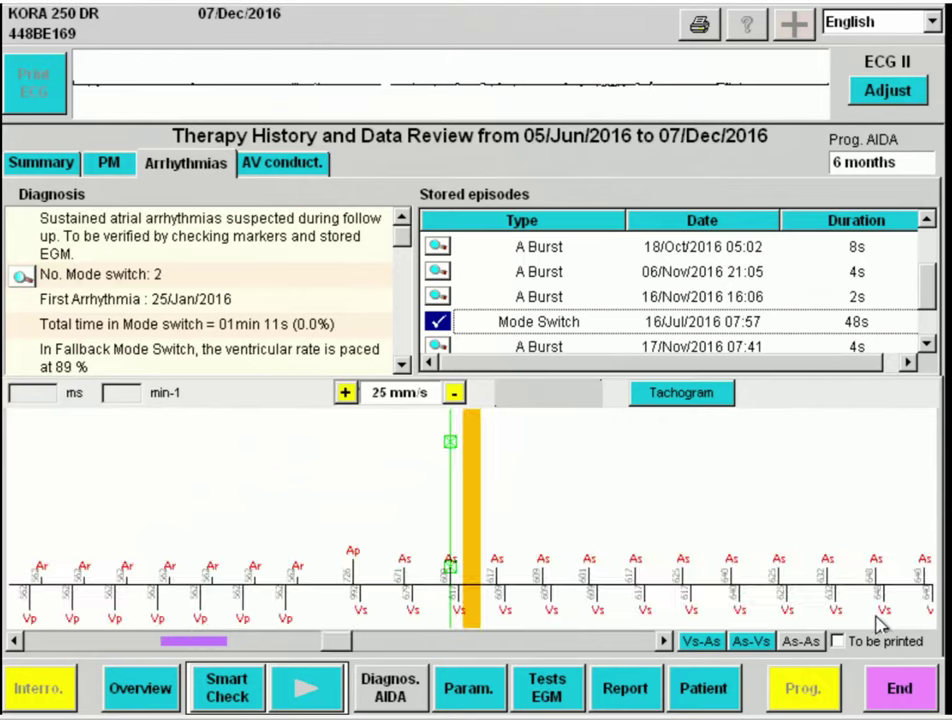
Look through the Stored episodes list and move on to the AV conduction review
{"action": "scroll", "coordinate": [925, 285], "scroll_direction": "down", "scroll_amount": 1}
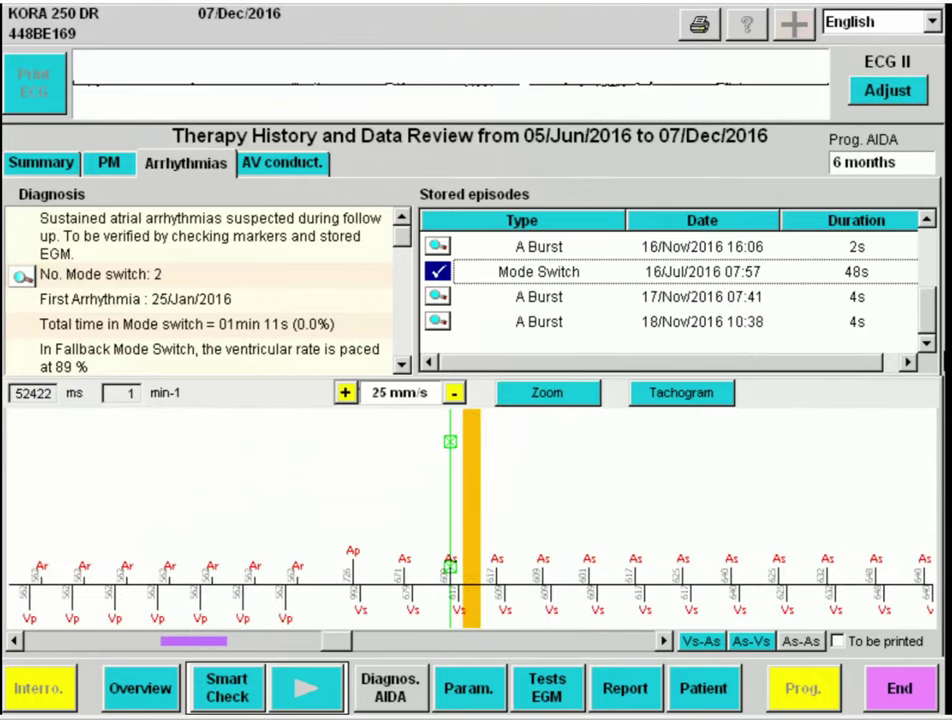
{"action": "scroll", "coordinate": [925, 280], "scroll_direction": "up", "scroll_amount": 2}
{"action": "scroll", "coordinate": [929, 242], "scroll_direction": "up", "scroll_amount": 1}
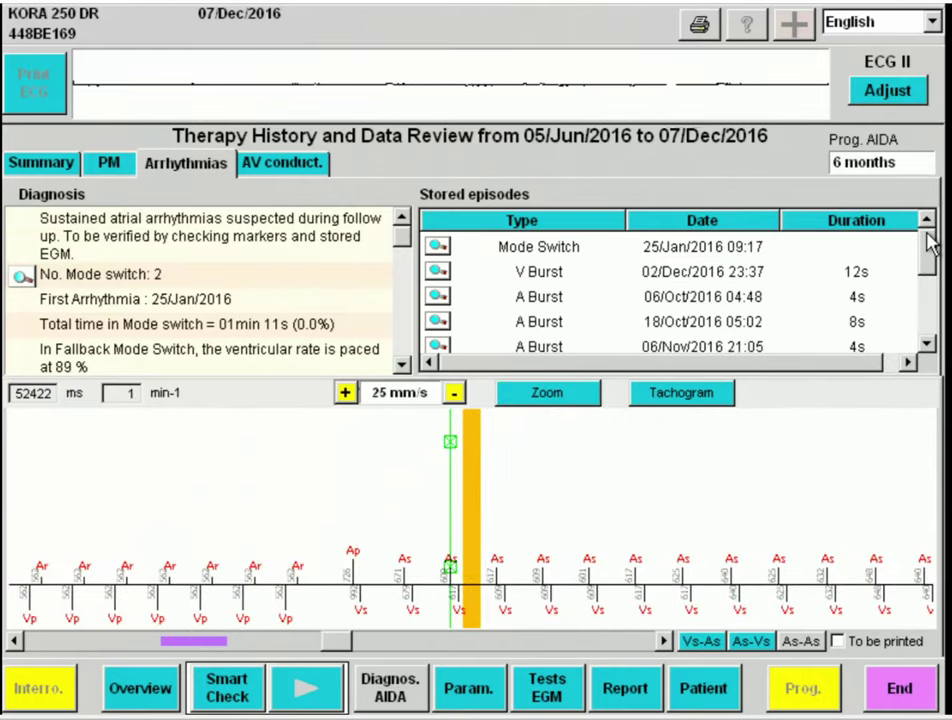
{"action": "scroll", "coordinate": [929, 270], "scroll_direction": "down", "scroll_amount": 3}
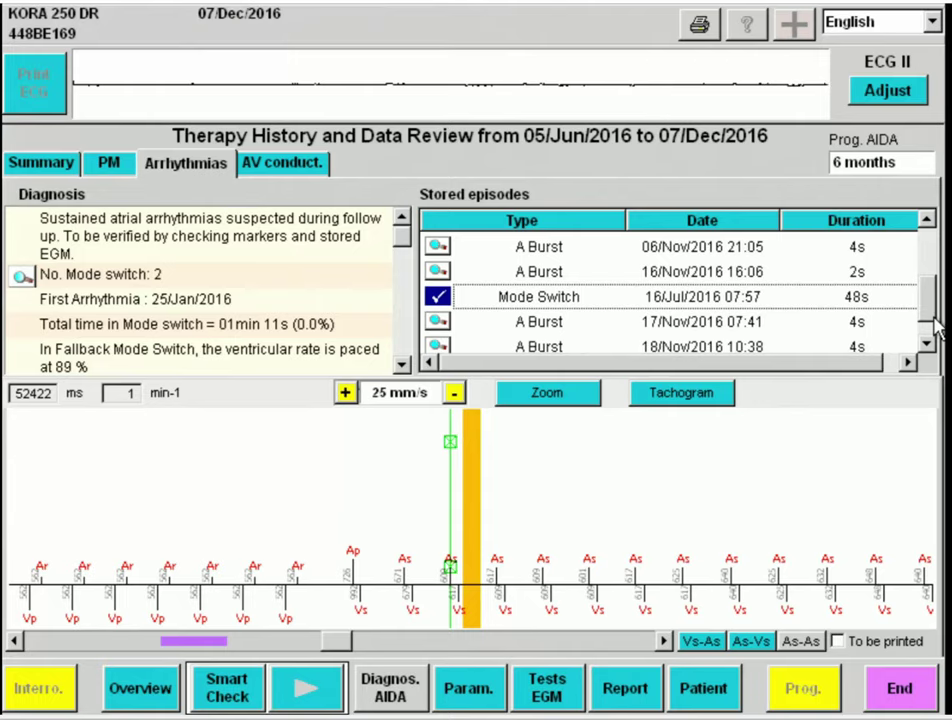
{"action": "left_click", "coordinate": [284, 172]}
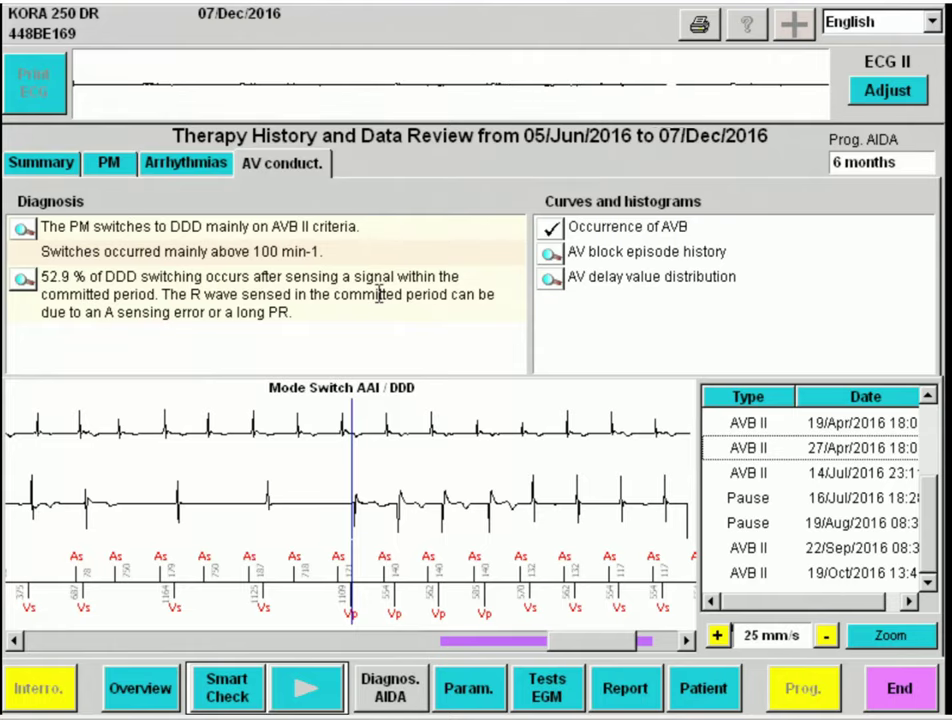
View the 27/Apr/2016 AVB II and 16/Jul/2016 pause EGMs, then chart the AV block episode history
{"action": "left_click", "coordinate": [722, 452]}
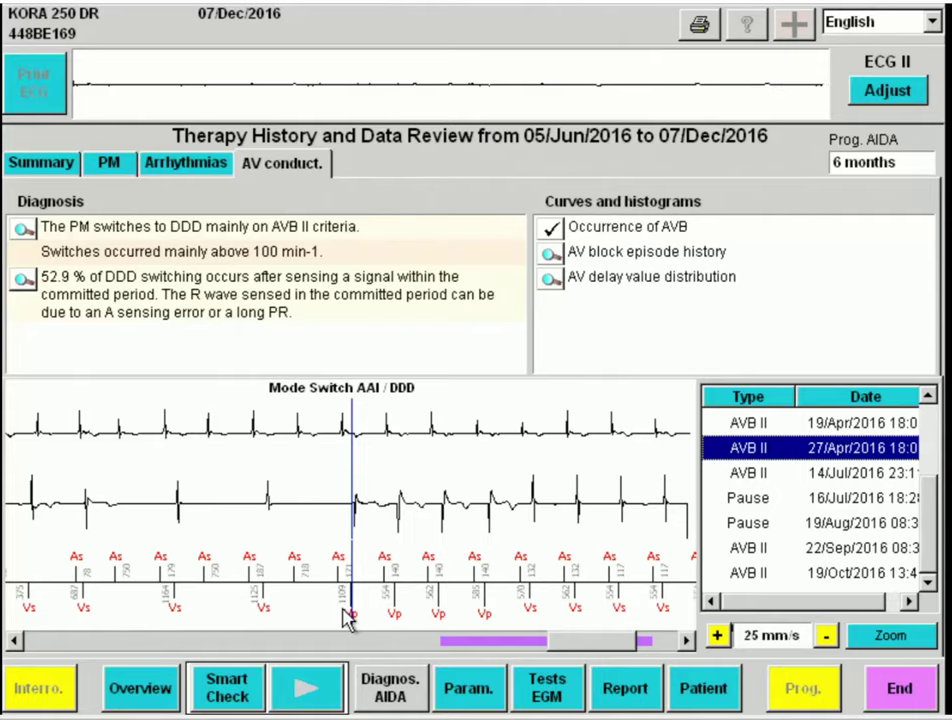
{"action": "left_click", "coordinate": [816, 500]}
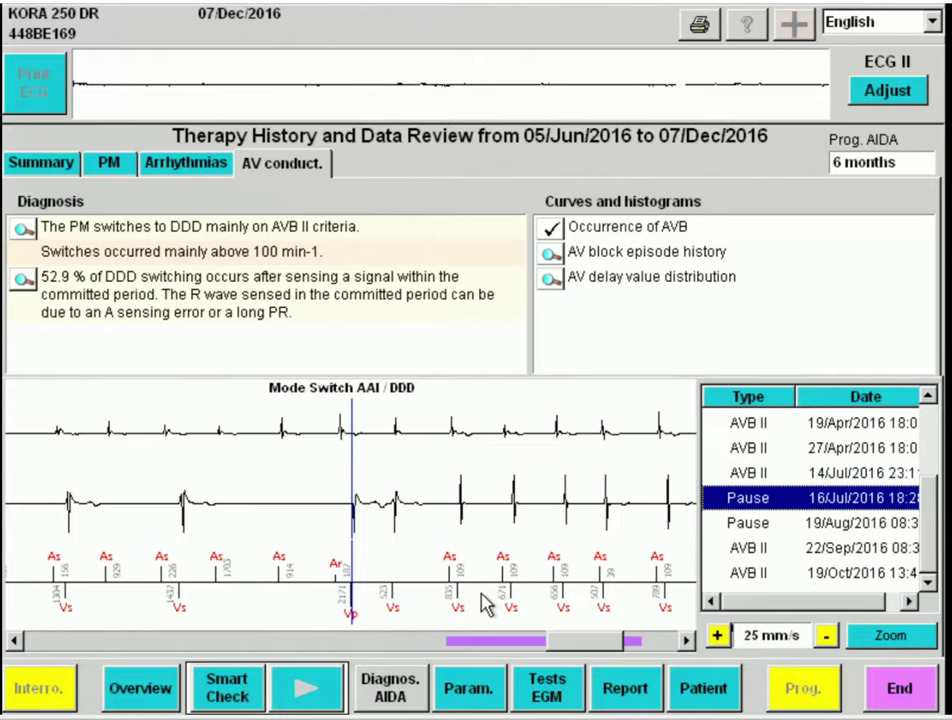
{"action": "left_click", "coordinate": [642, 643]}
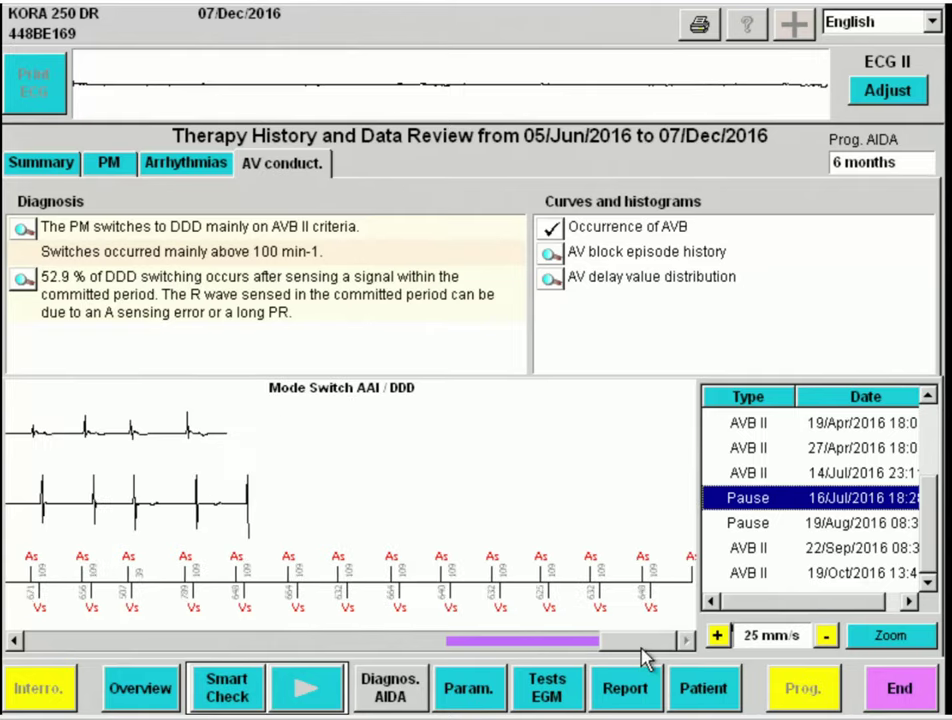
{"action": "left_click", "coordinate": [928, 395]}
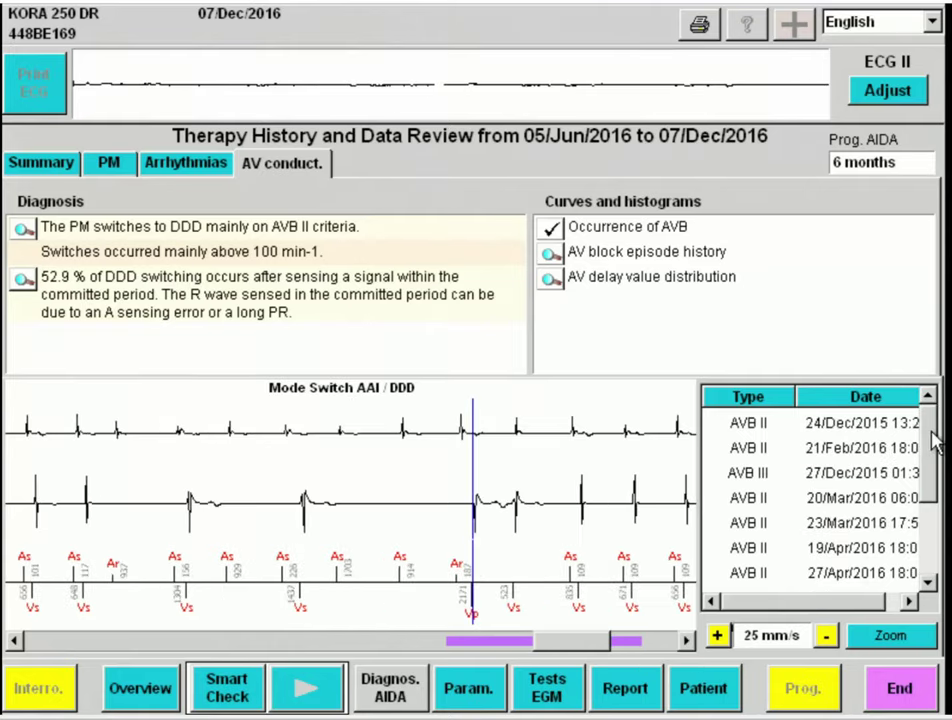
{"action": "left_click", "coordinate": [936, 586]}
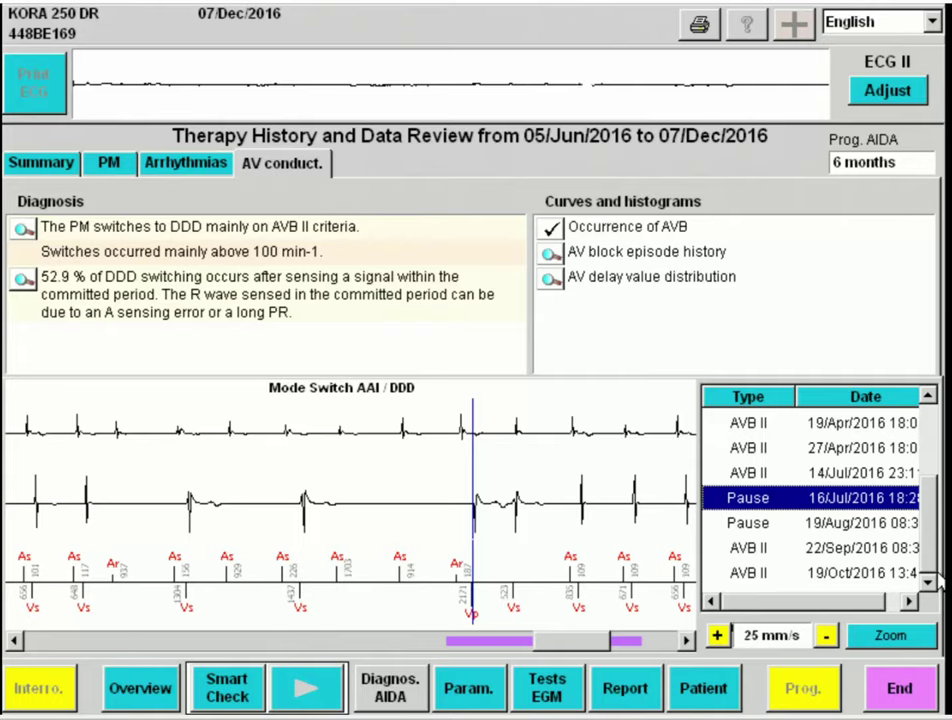
{"action": "left_click", "coordinate": [551, 255]}
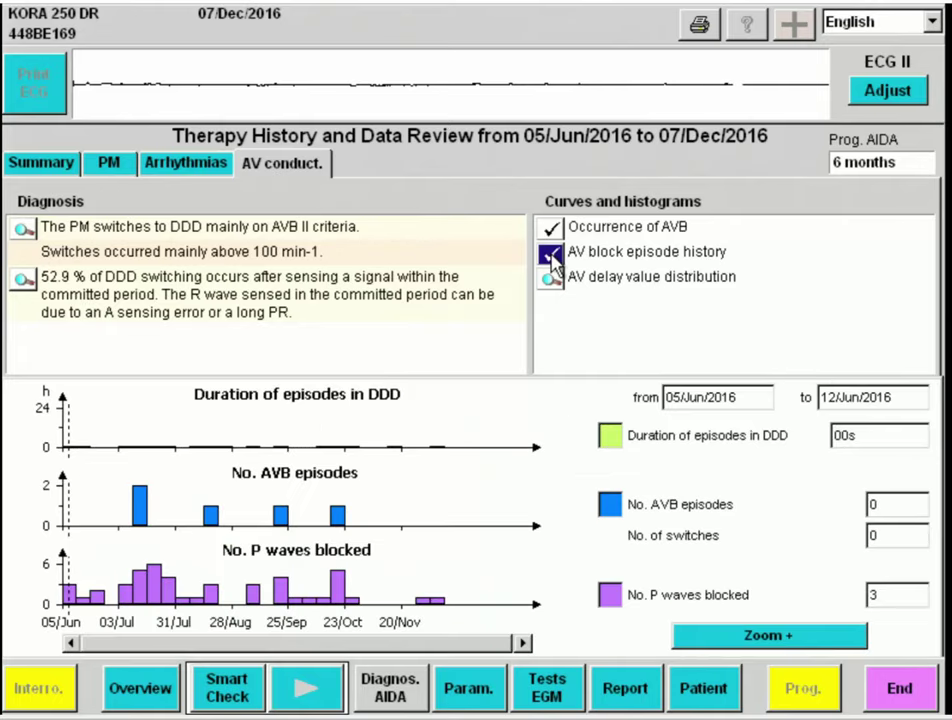
Inspect a late-November week's AV block counts, then plot As-Vs and Ap-Vs delays against heart rate
{"action": "left_click", "coordinate": [424, 572]}
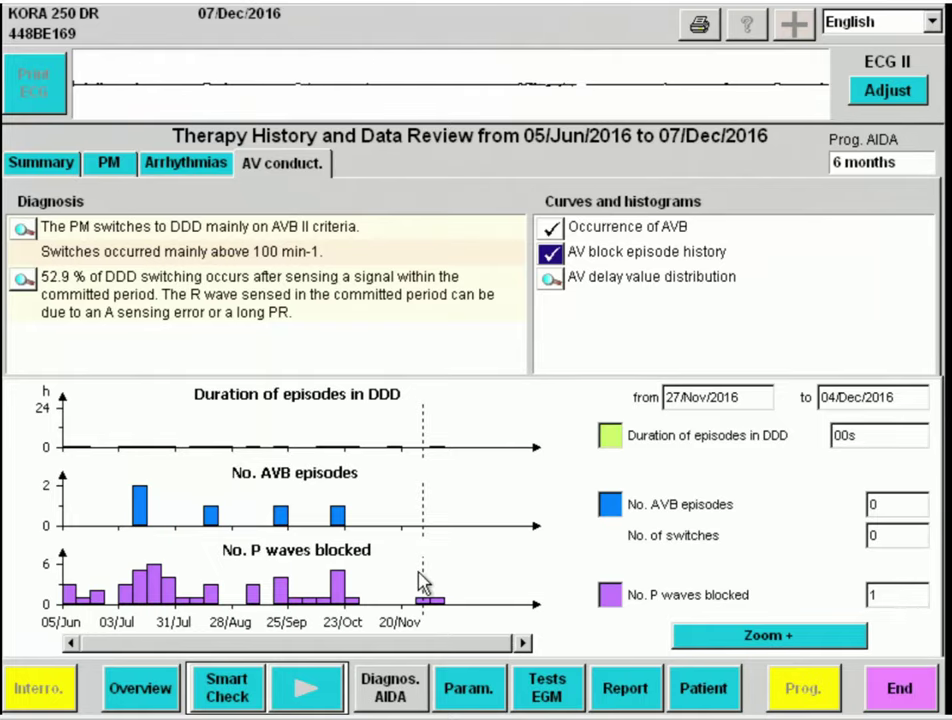
{"action": "left_click", "coordinate": [551, 280]}
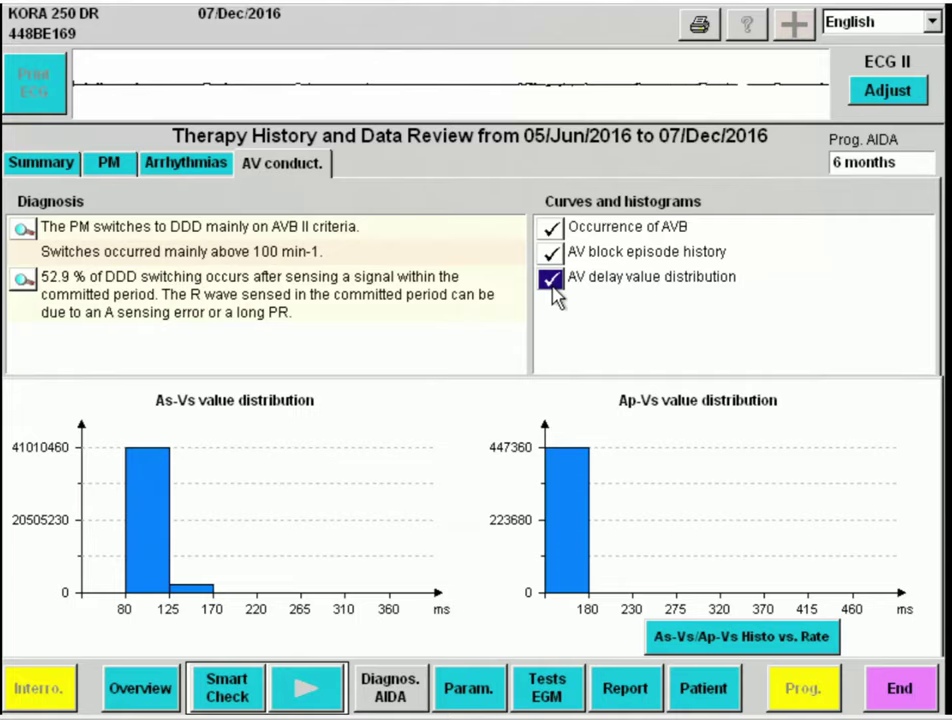
{"action": "left_click", "coordinate": [746, 638]}
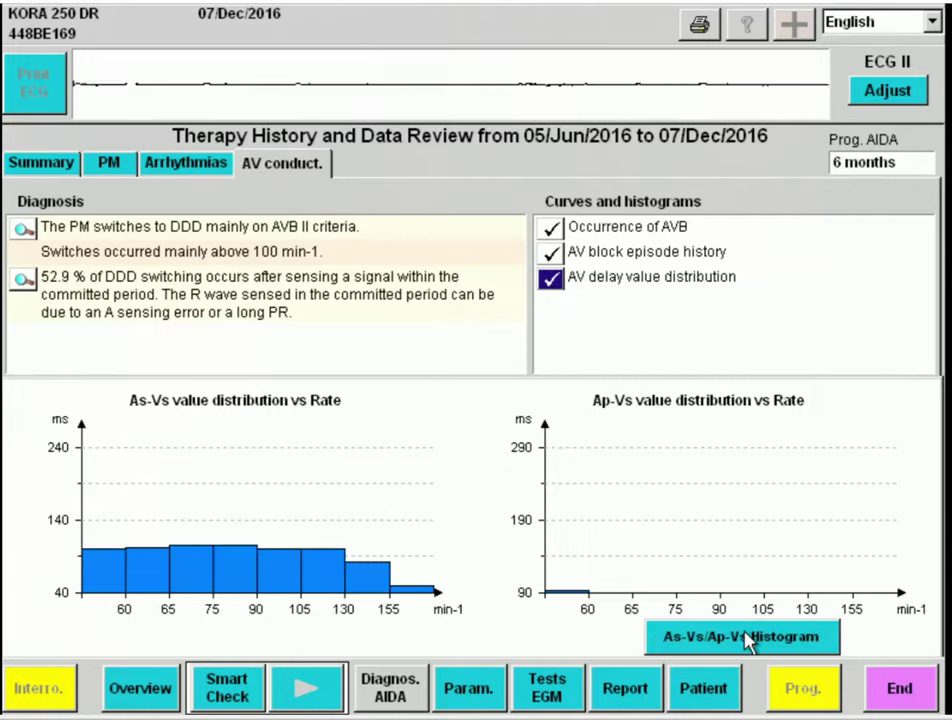